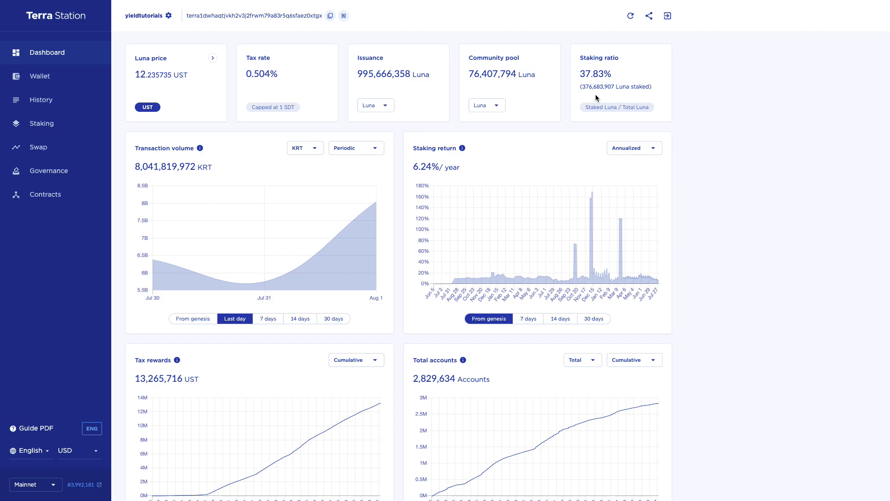
- Show the Transaction volume chart in UST, trying the 14-day period before settling on 7 days
left_click(320, 150)
left_click(312, 168)
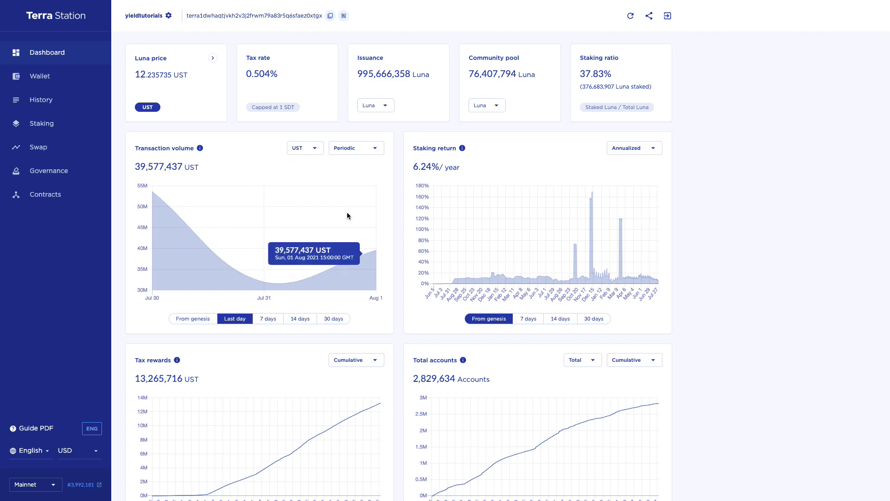
left_click(269, 319)
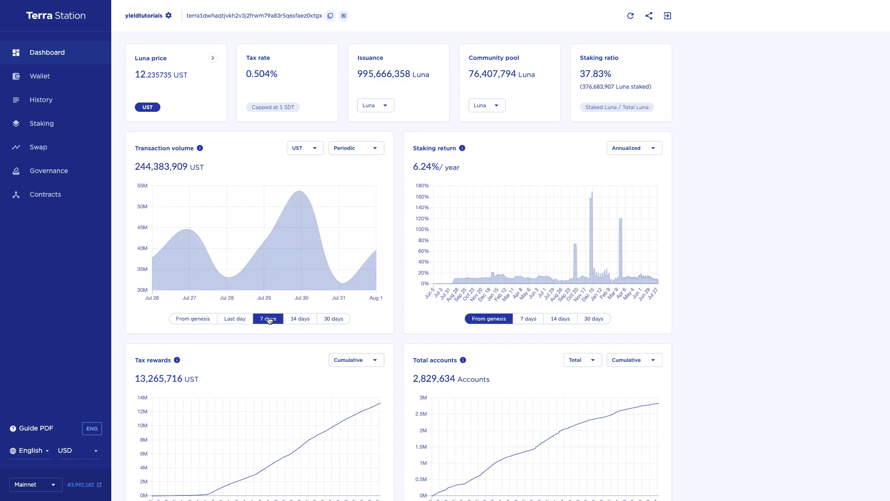
left_click(296, 320)
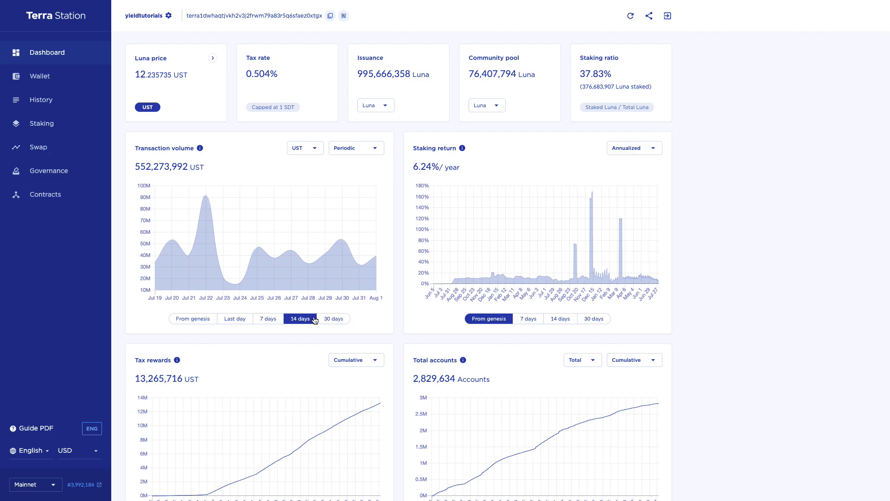
left_click(269, 319)
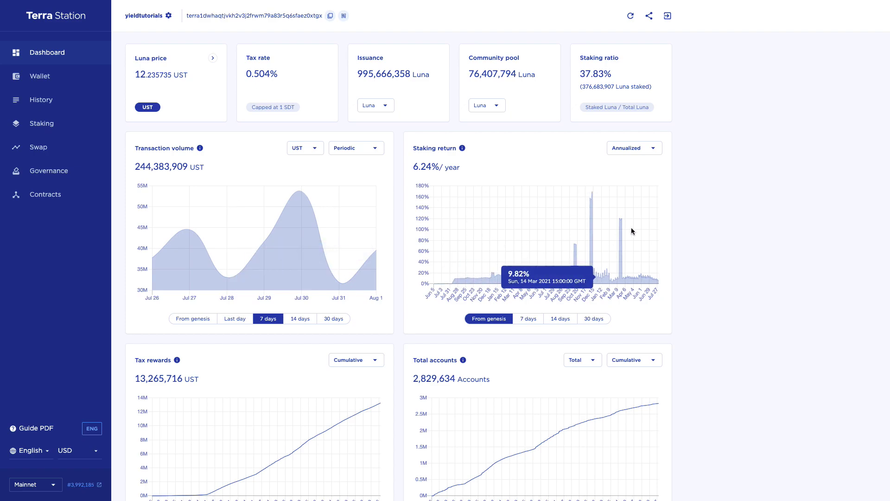
- Inspect the most recent point on the Total accounts chart, and view the wallet's available balances
scroll(393, 334, "down", 1)
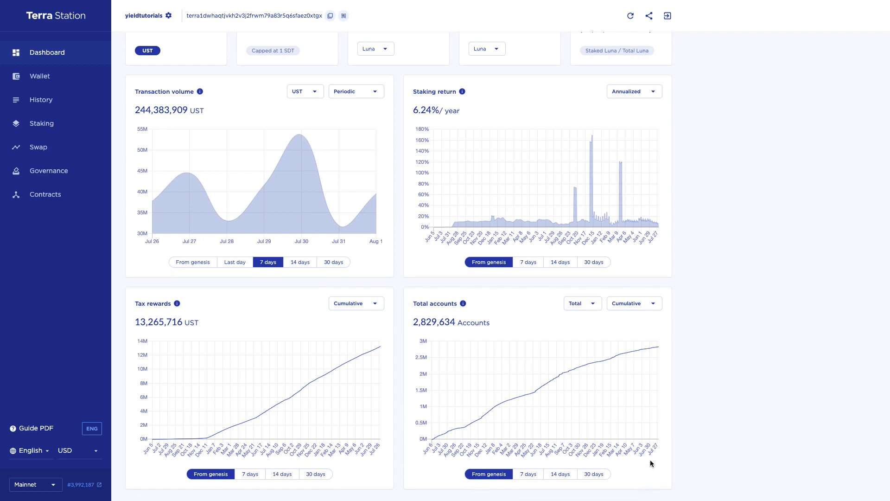
mouse_move(656, 352)
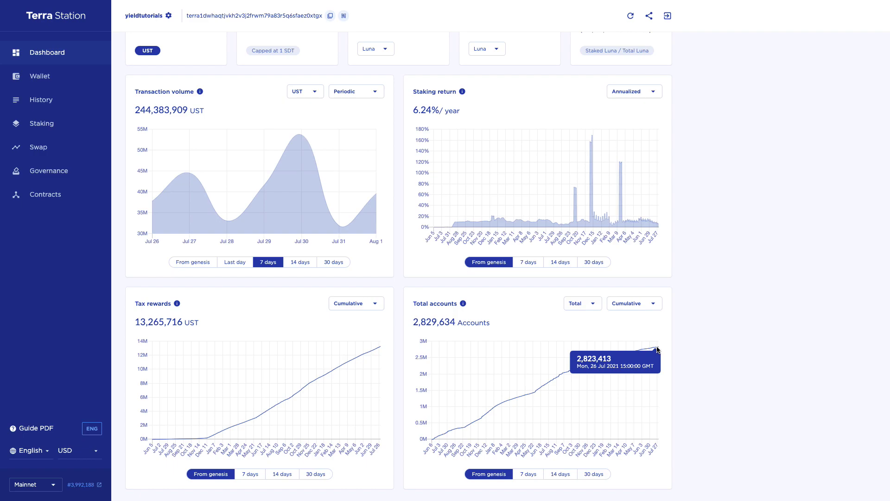
left_click(39, 77)
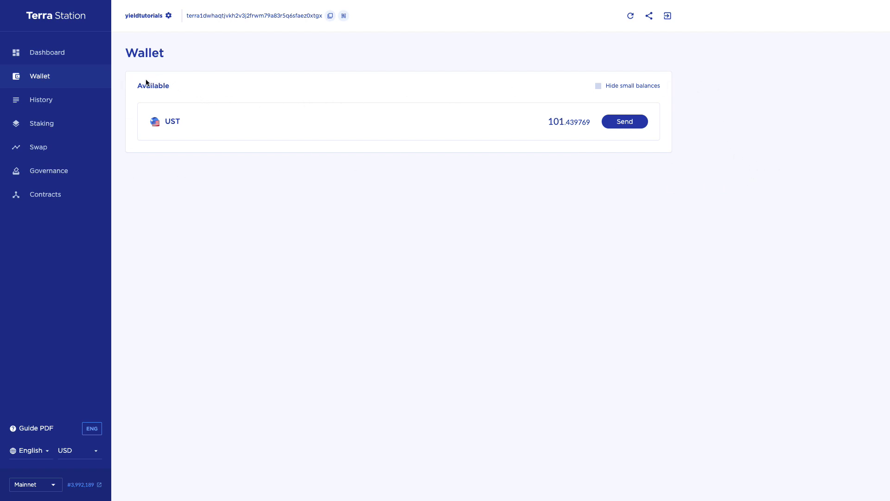
- Open the transaction history and review the full Terra Finder details of the latest received 100 UST transaction
left_click(63, 108)
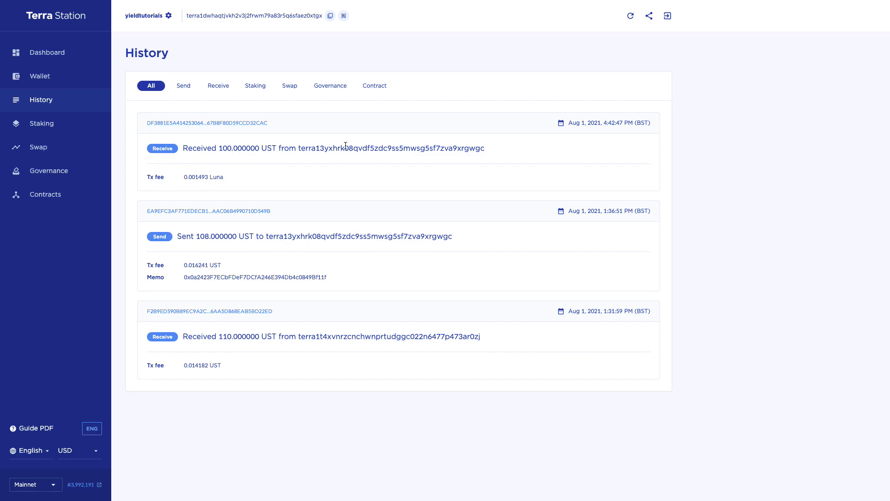
left_click(227, 124)
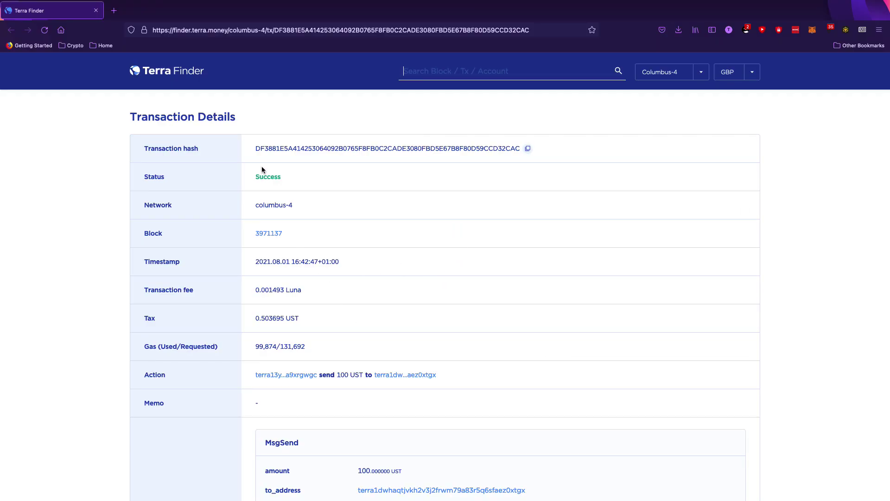
scroll(336, 229, "down", 4)
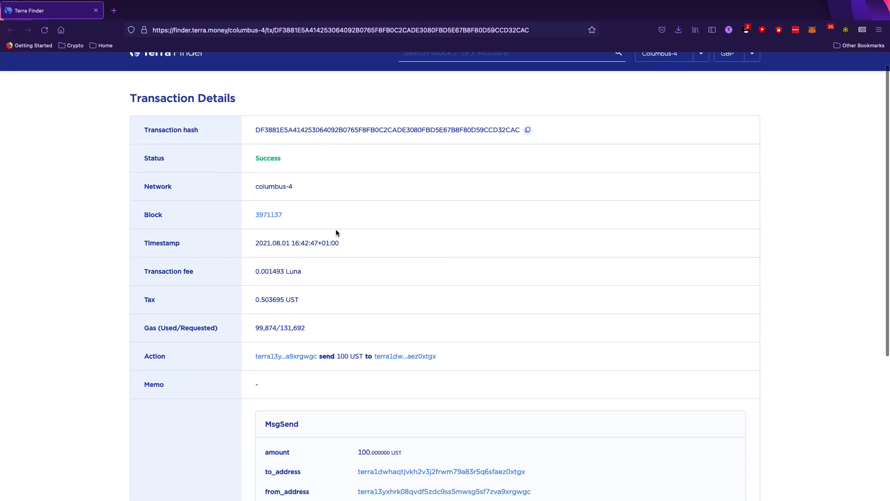
scroll(336, 230, "down", 2)
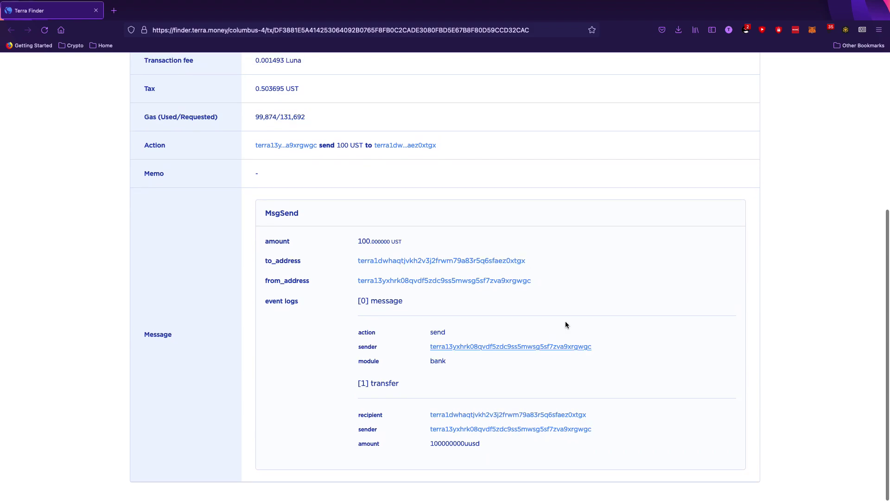
scroll(337, 249, "up", 1)
scroll(337, 249, "up", 6)
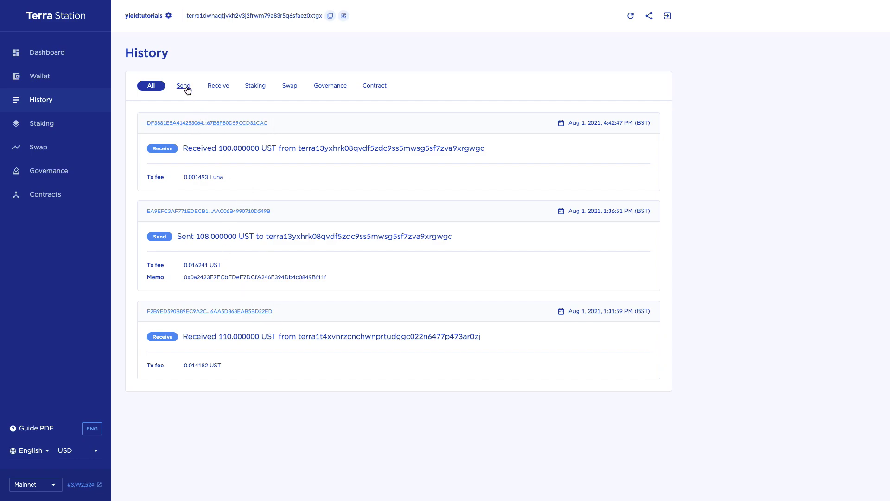
- Filter the transaction history by Send, Receive, Staking and Swap in turn
left_click(185, 86)
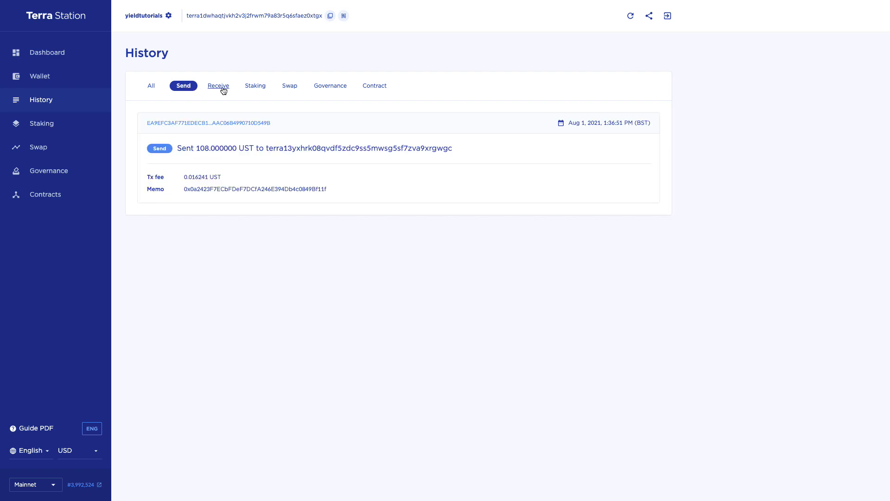
left_click(223, 88)
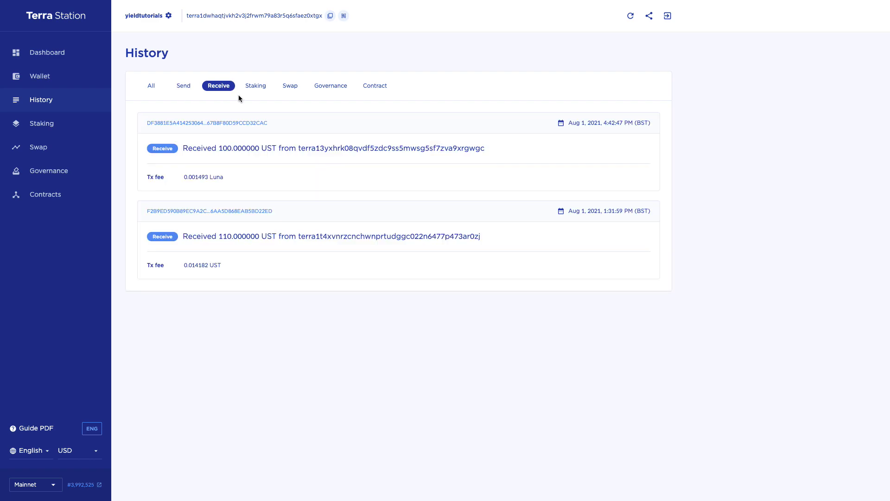
left_click(256, 86)
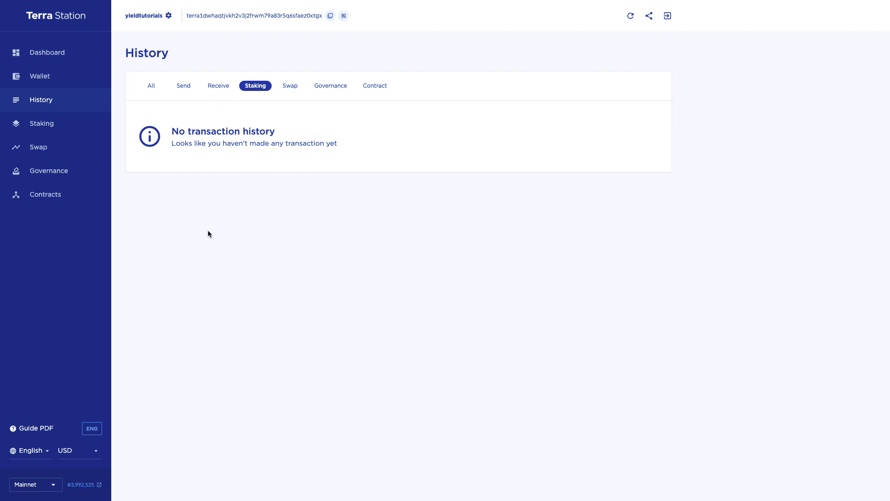
left_click(290, 87)
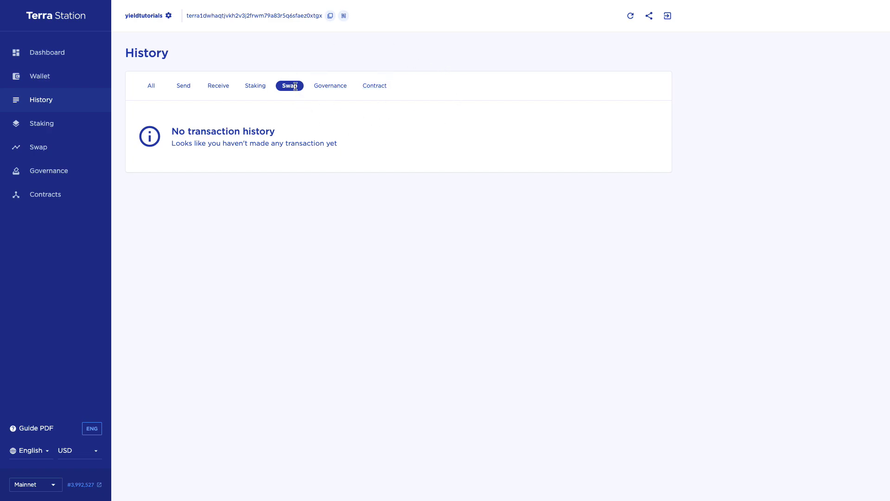
- Set up a coin swap of 50 UST to Luna
left_click(45, 149)
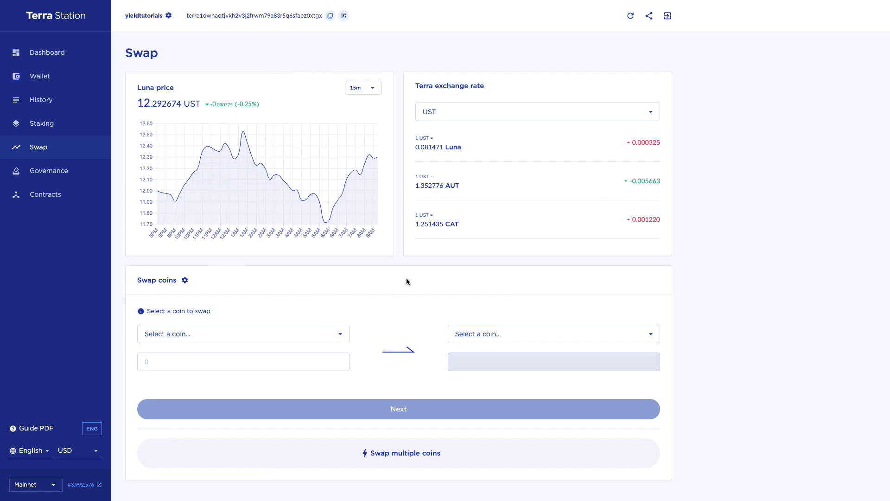
left_click(341, 334)
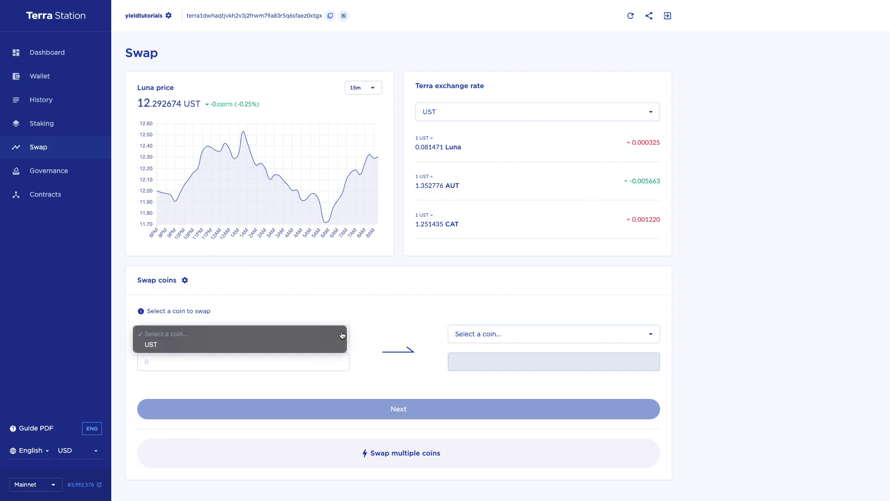
left_click(318, 344)
left_click(302, 362)
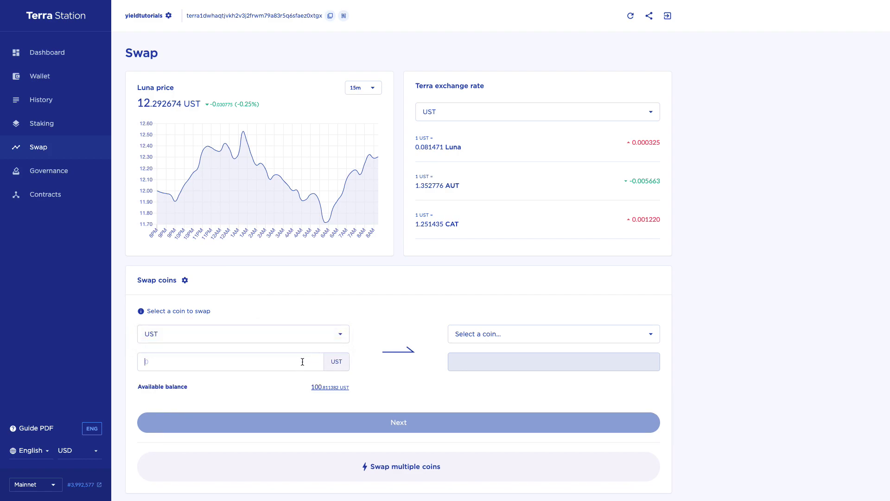
type("50")
left_click(570, 334)
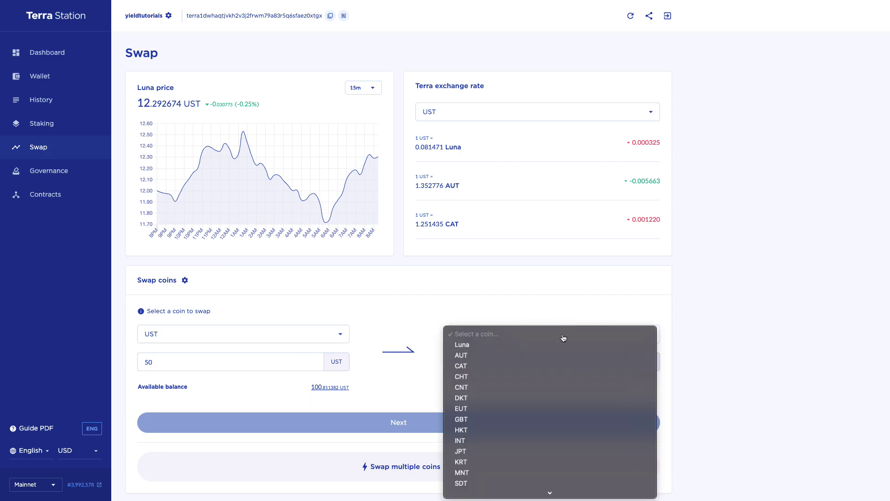
left_click(556, 344)
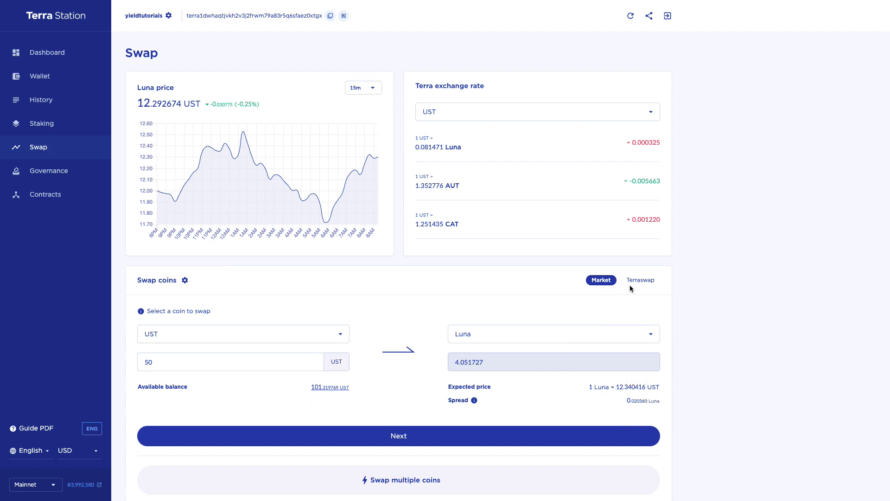
- Execute the swap in Terraswap mode, confirming with the wallet password, and check the updated wallet balances
left_click(646, 284)
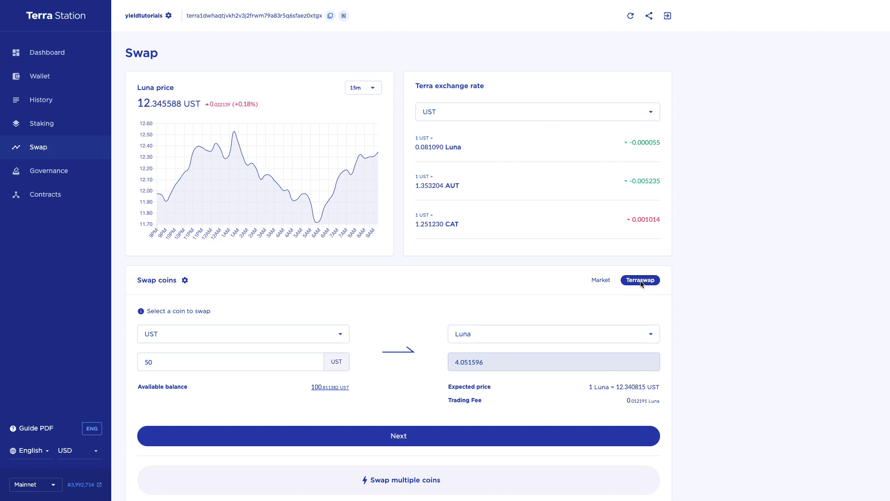
left_click(430, 435)
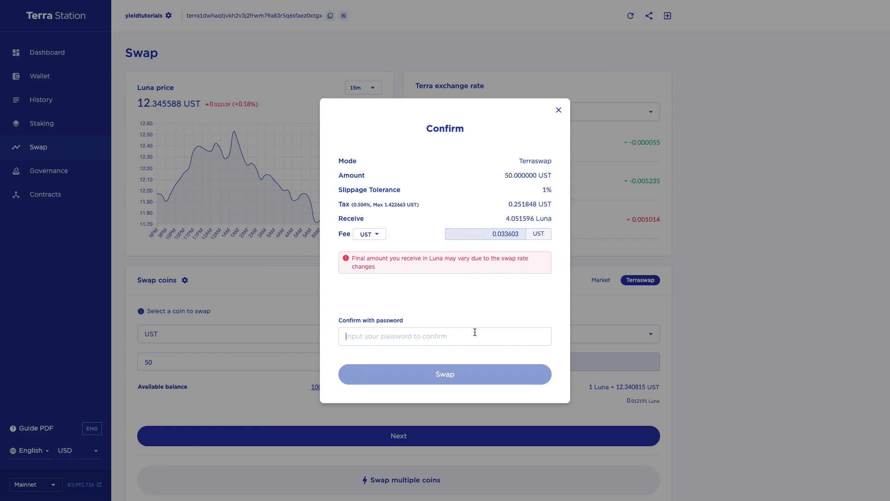
type("a")
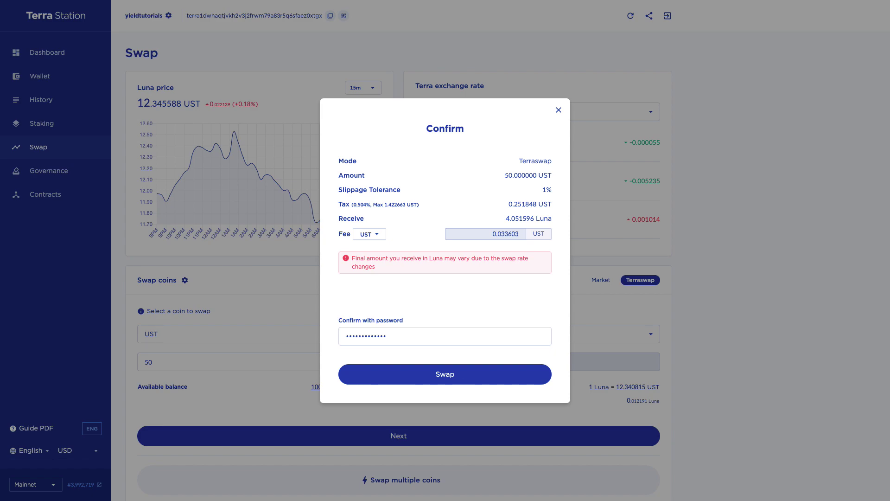
left_click(412, 374)
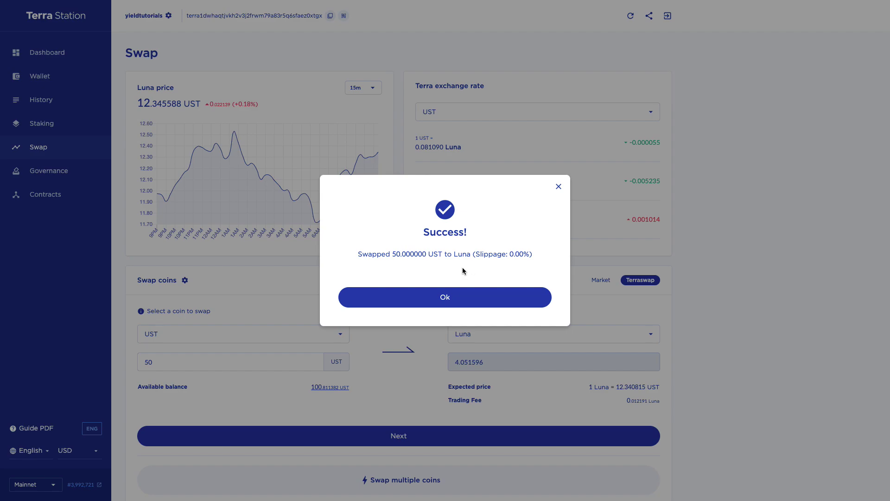
left_click(458, 303)
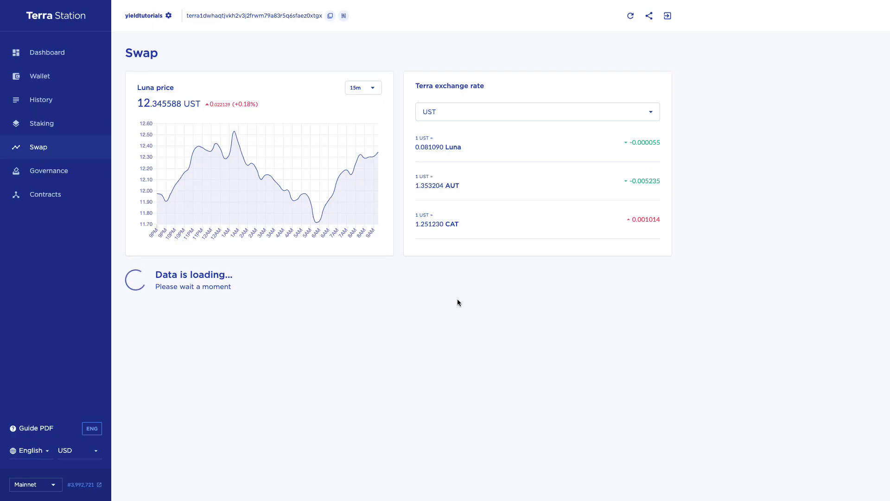
left_click(49, 78)
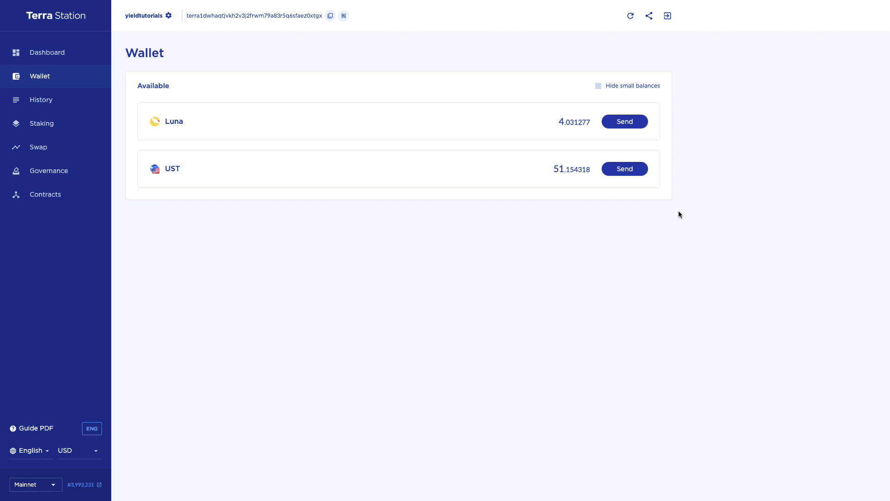
- Examine the staking validators list, comparing voting power, self-delegation, validator commission and uptime
left_click(41, 125)
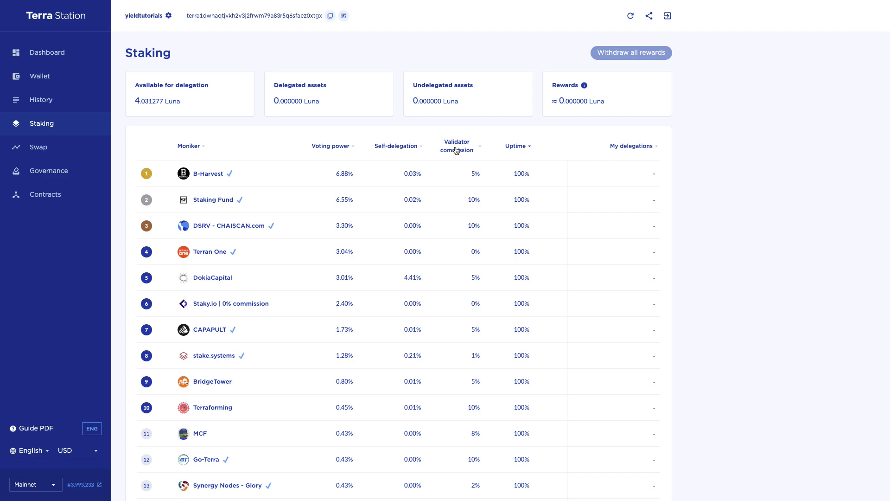
scroll(305, 279, "down", 1)
scroll(304, 279, "down", 17)
scroll(305, 279, "up", 20)
scroll(496, 276, "down", 2)
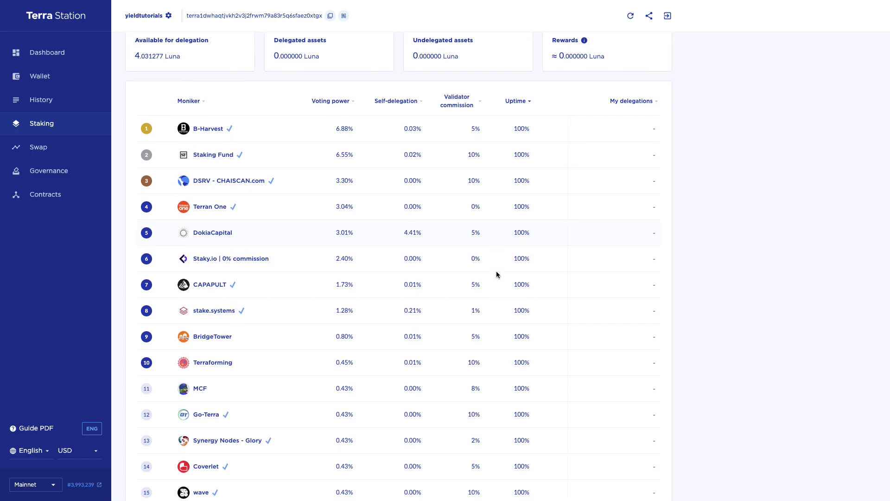
scroll(497, 275, "up", 2)
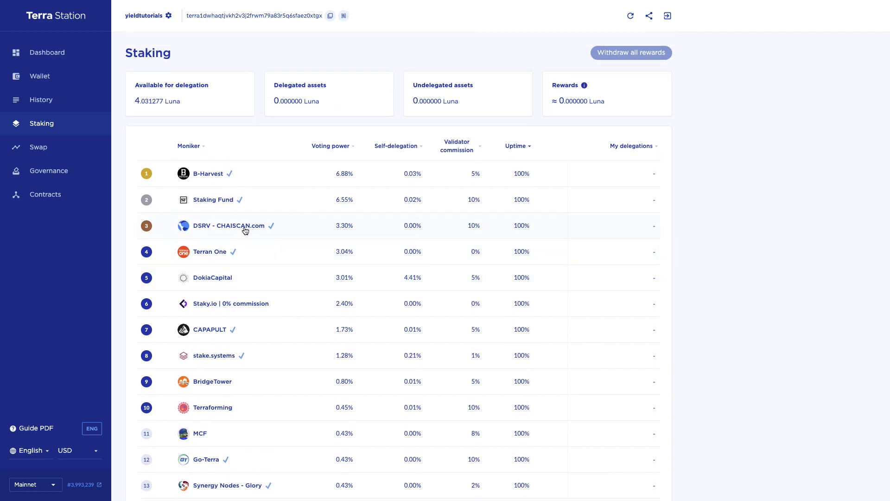
scroll(210, 265, "down", 2)
scroll(210, 265, "down", 3)
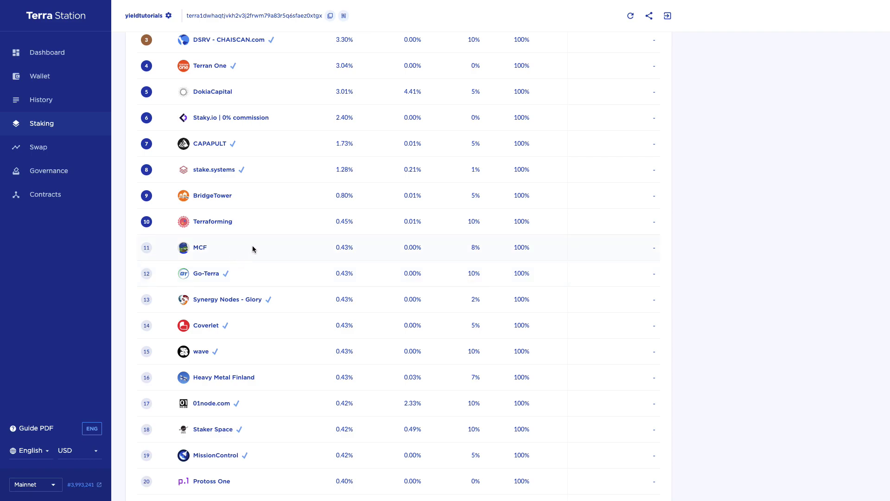
scroll(252, 249, "up", 5)
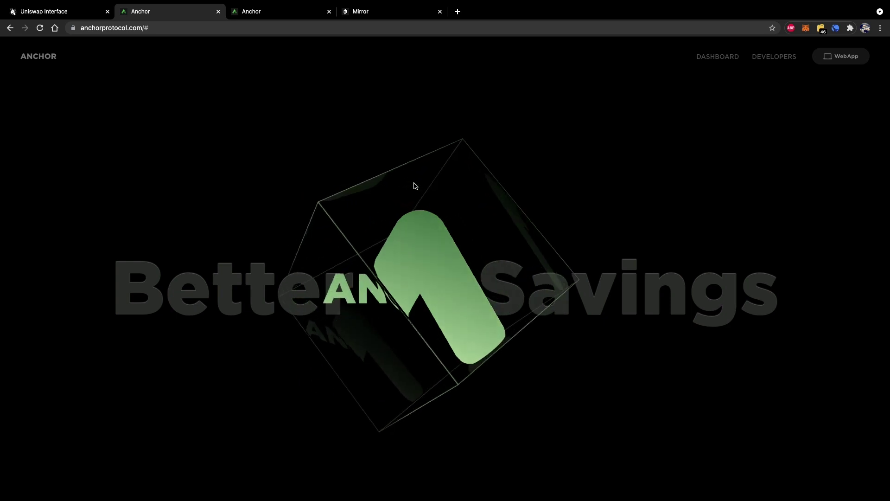
- Look over the Anchor Protocol homepage and open its web app
scroll(414, 185, "down", 3)
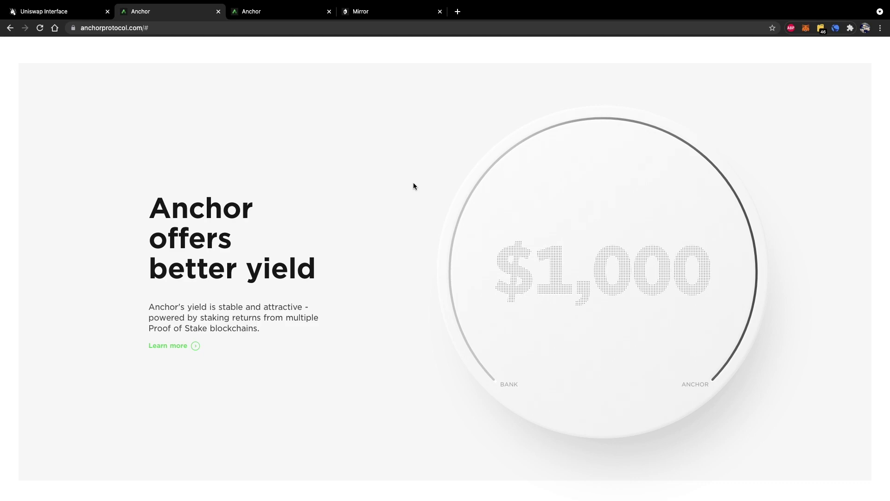
scroll(417, 186, "up", 5)
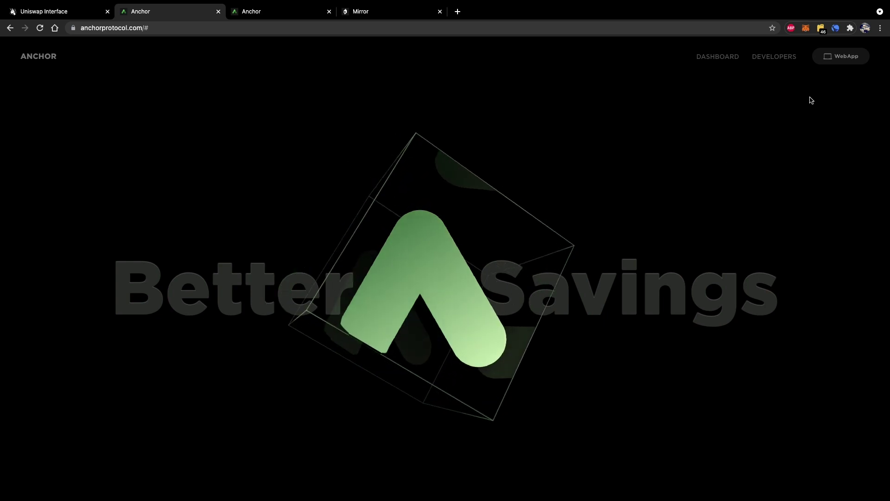
left_click(852, 60)
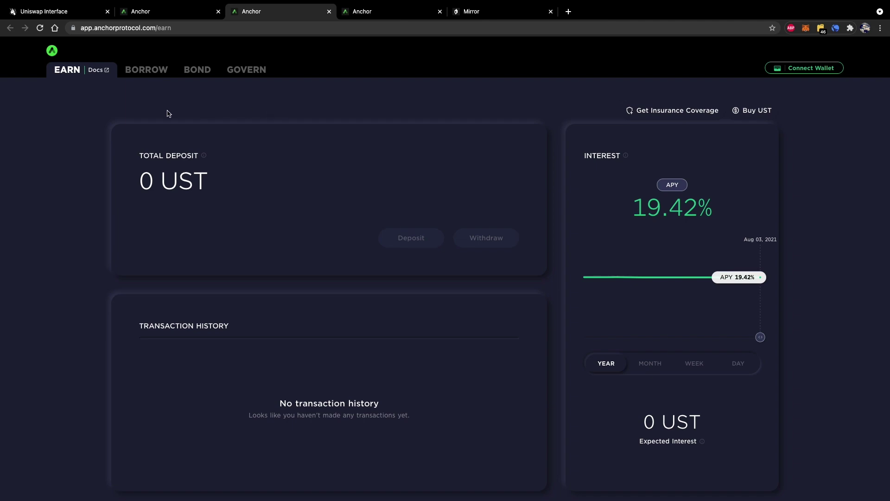
- Toggle the Earn page's colour theme and return it to the dark theme
scroll(640, 319, "down", 2)
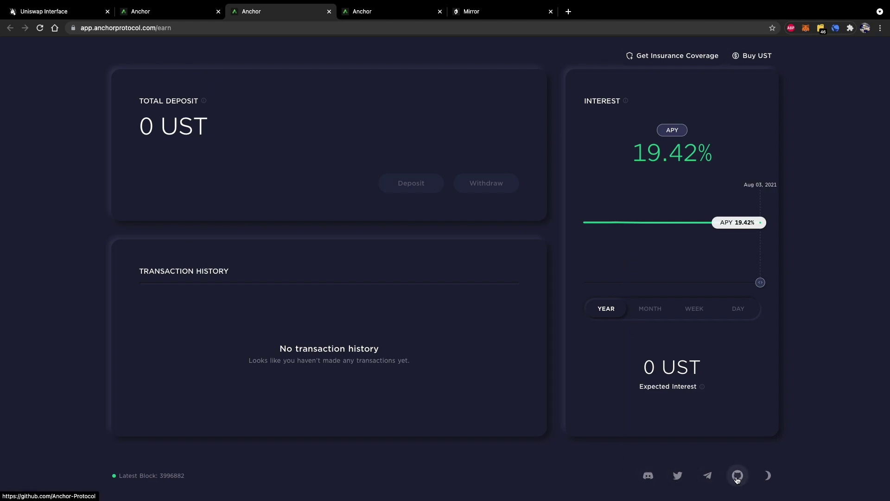
left_click(766, 478)
left_click(766, 477)
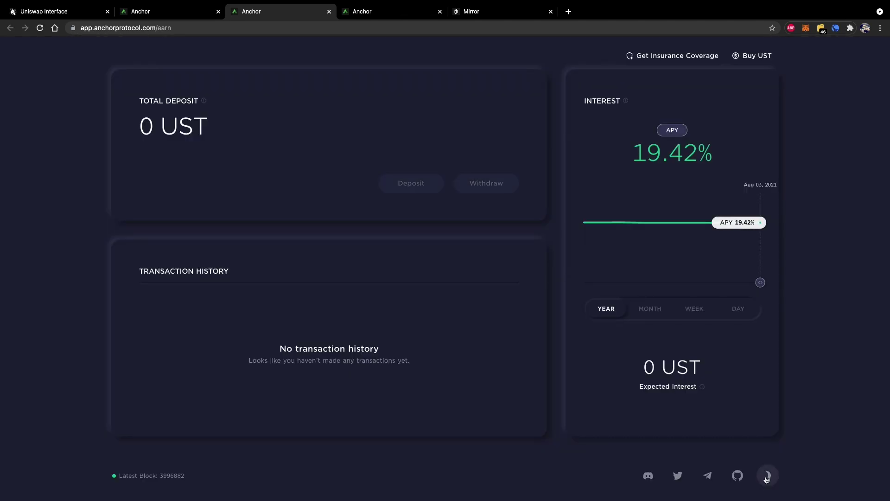
- Connect the wallet to Anchor using the Terra Station extension
scroll(810, 416, "up", 2)
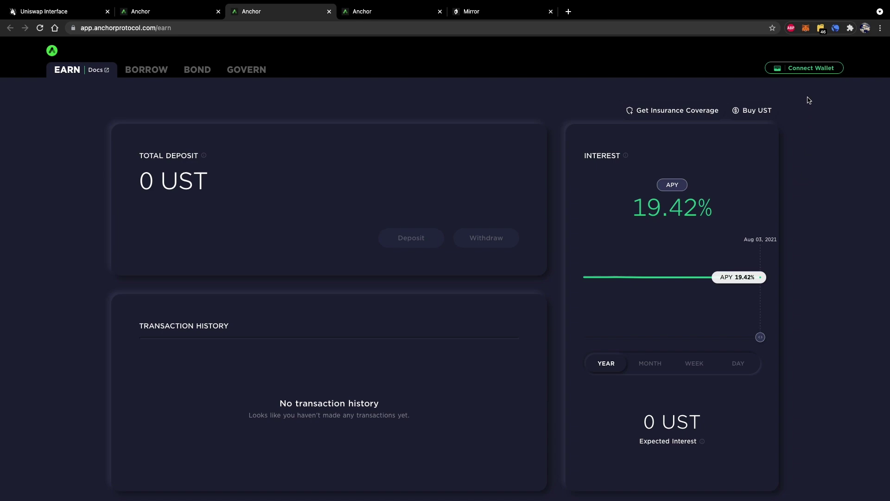
left_click(814, 73)
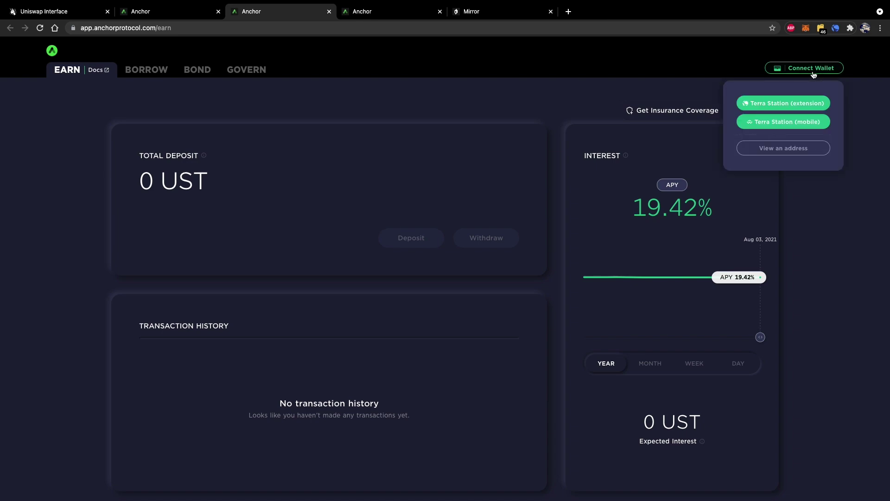
left_click(786, 104)
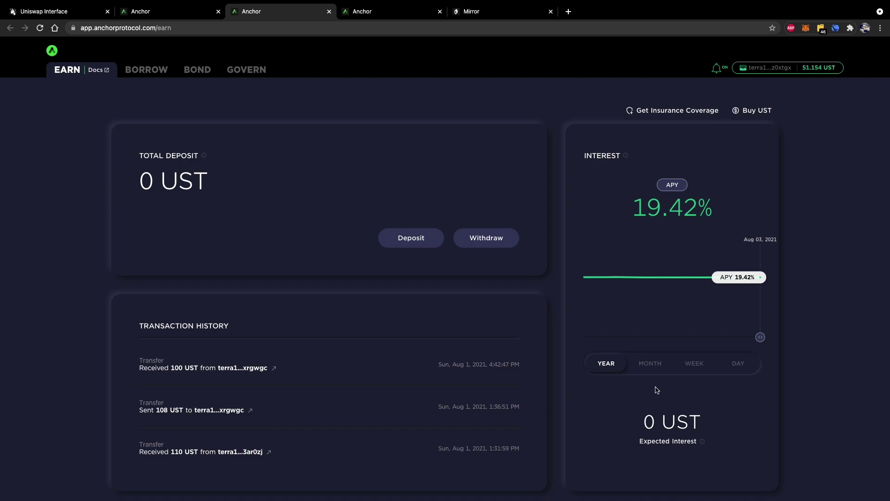
- Compare the expected interest for the week, day and year periods, and read the explanation of the total deposit
left_click(694, 364)
left_click(738, 363)
left_click(607, 365)
mouse_move(206, 156)
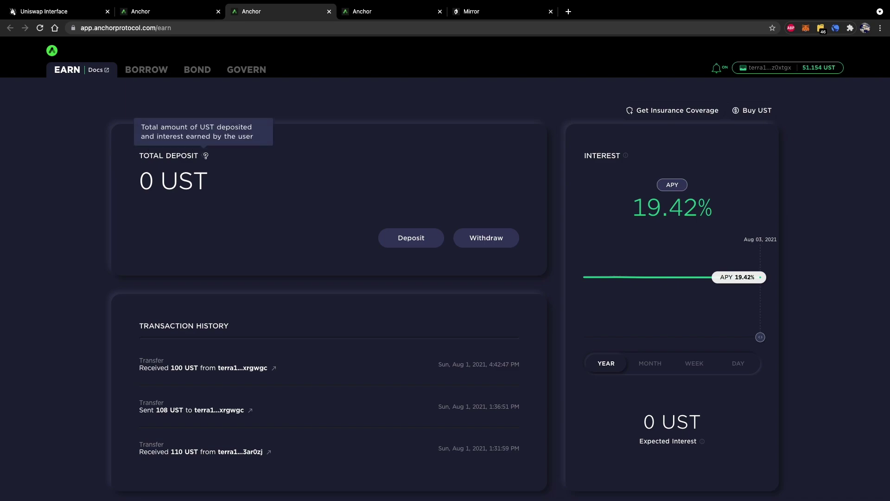
- Set up a deposit of 40 UST on the Earn page
left_click(406, 238)
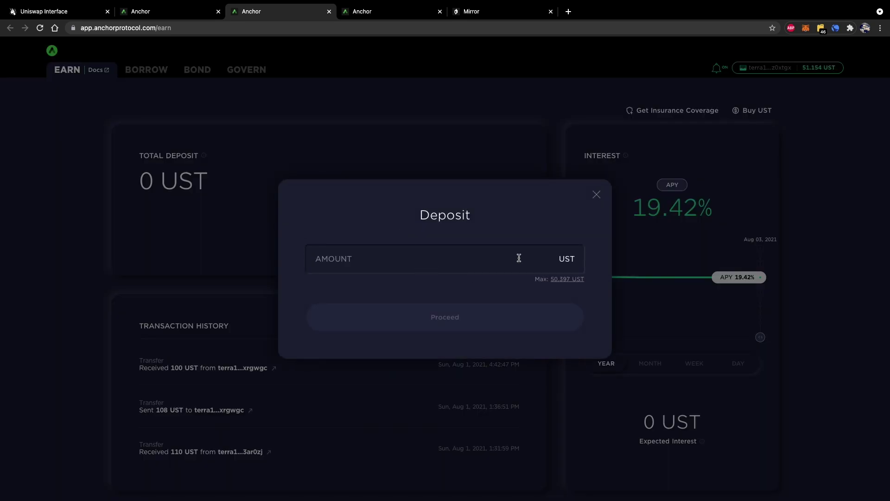
left_click(551, 260)
type("40")
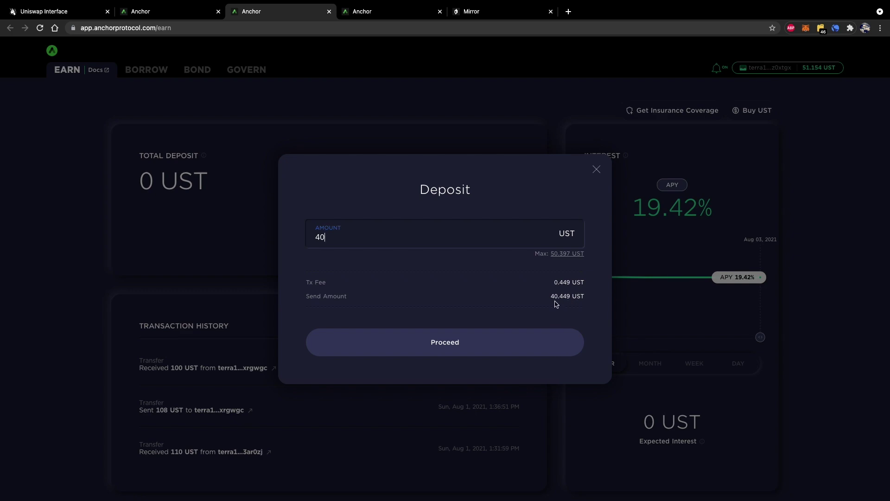
- Proceed with the UST deposit, confirm it with the wallet password, and dismiss the completion summary
left_click(456, 344)
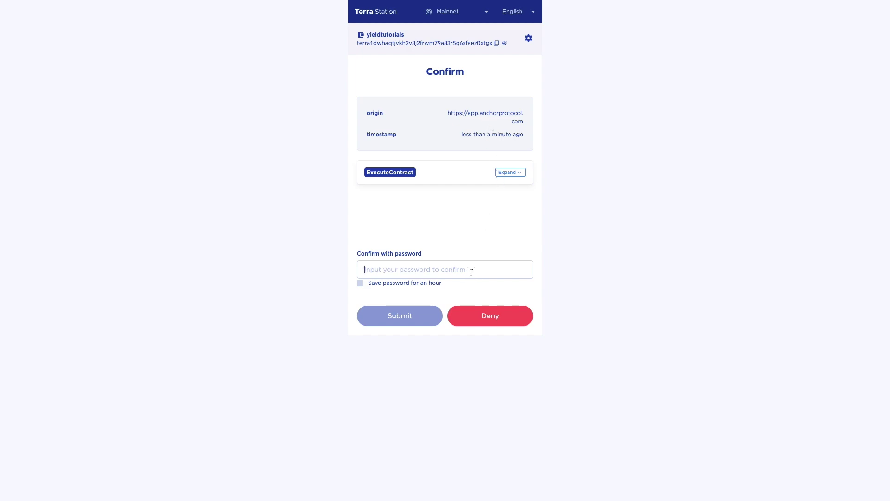
type("•••••")
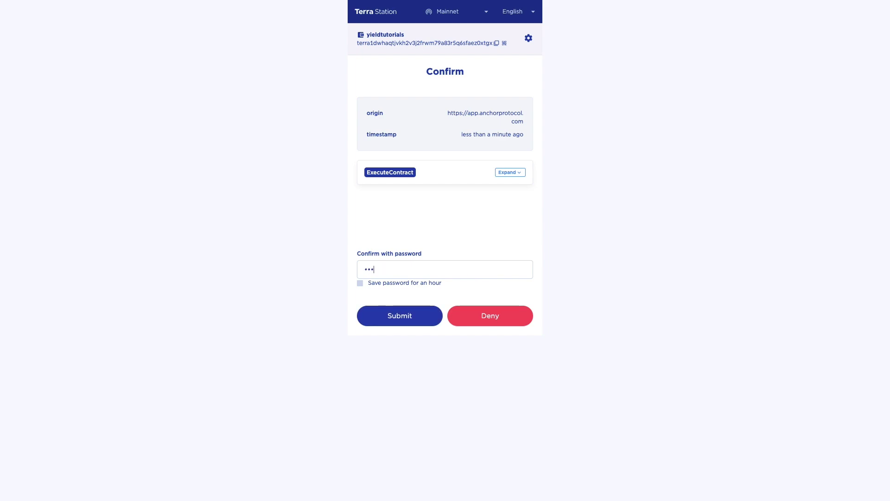
type("•••••••")
key("Return")
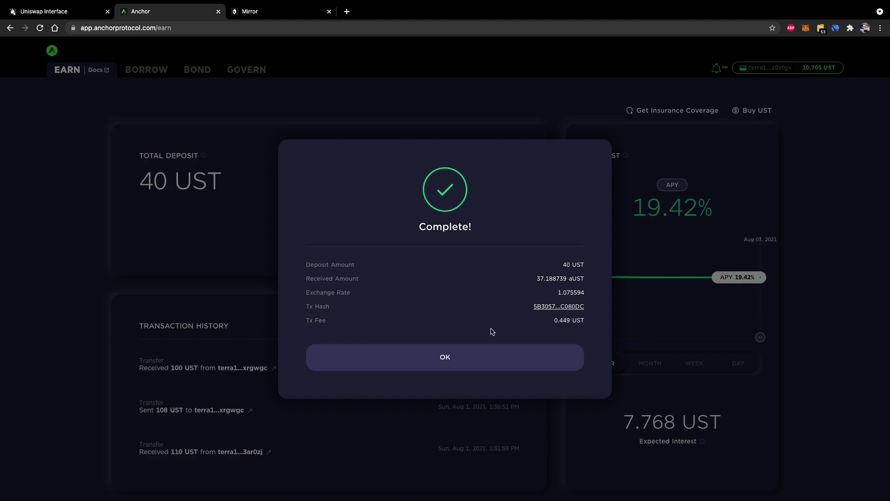
left_click(453, 360)
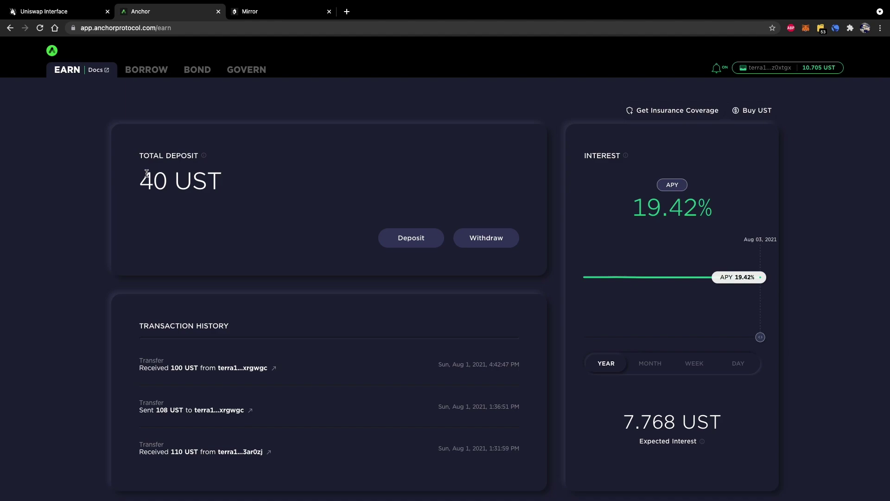
- Examine the deposit's expected interest per day, week, month and year, including the expected interest explanation
left_click(742, 365)
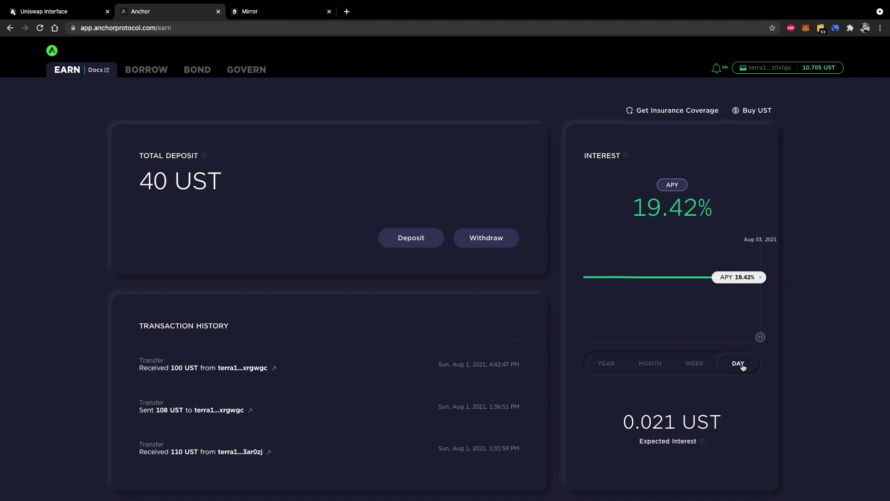
left_click(704, 366)
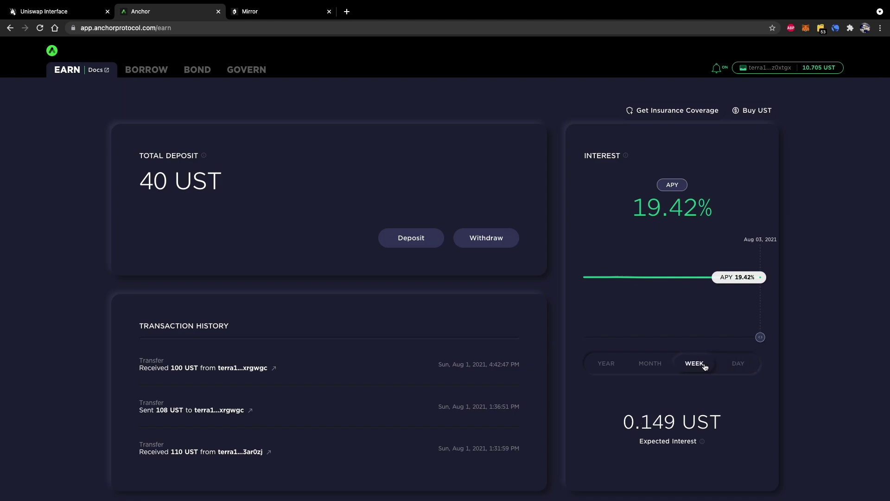
left_click(652, 365)
left_click(600, 366)
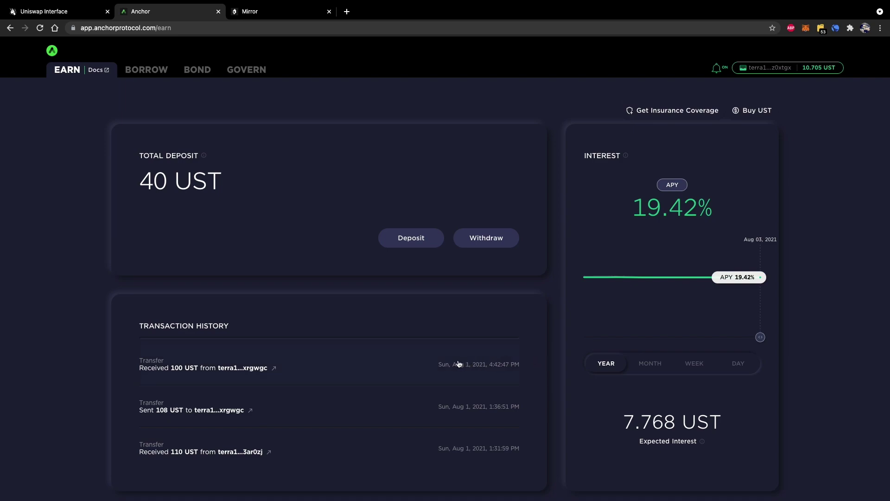
scroll(432, 364, "down", 3)
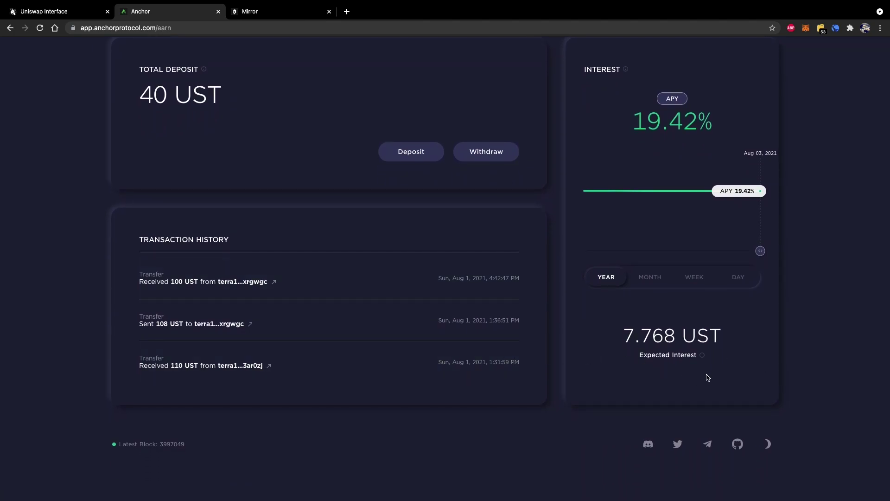
mouse_move(703, 356)
- Set up a withdrawal of the maximum 40 UST from the Anchor deposit
scroll(376, 369, "up", 3)
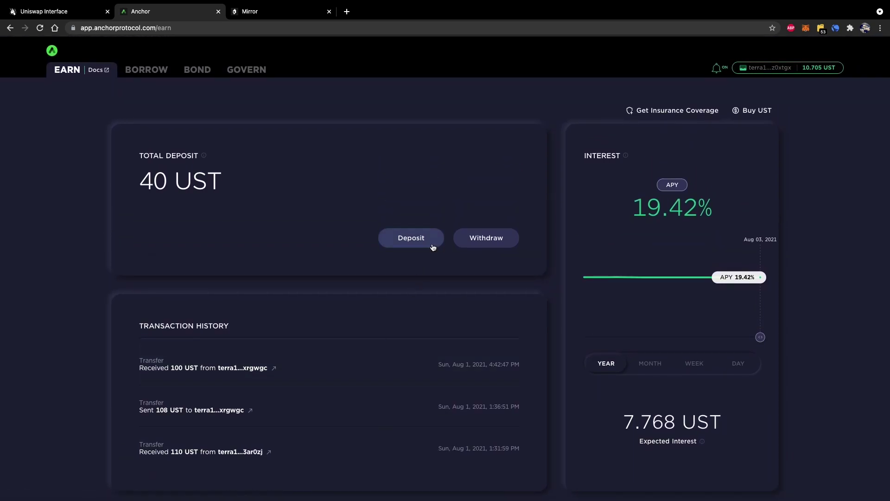
left_click(482, 239)
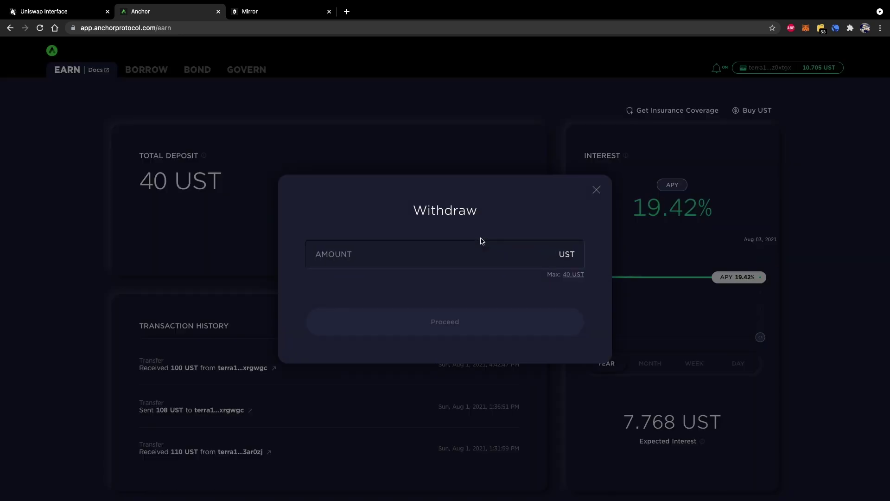
left_click(525, 259)
left_click(581, 275)
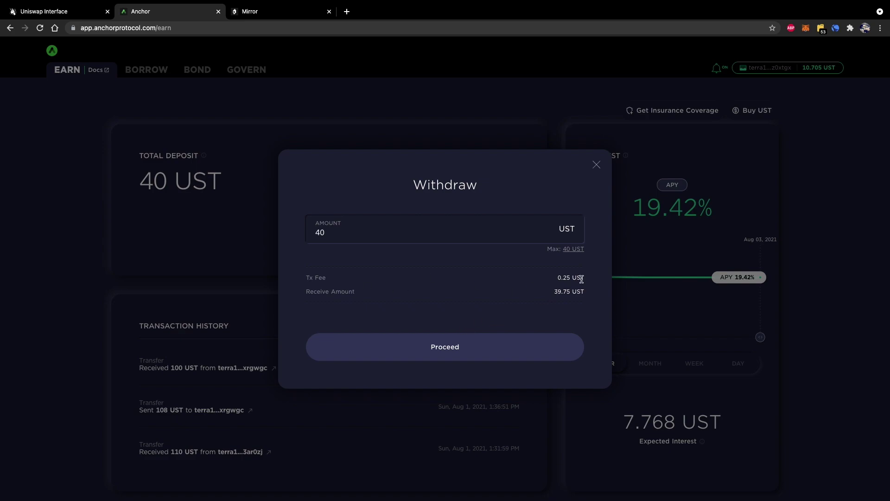
- Proceed with the withdrawal, confirm it with the wallet password, and dismiss the completion summary
left_click(450, 348)
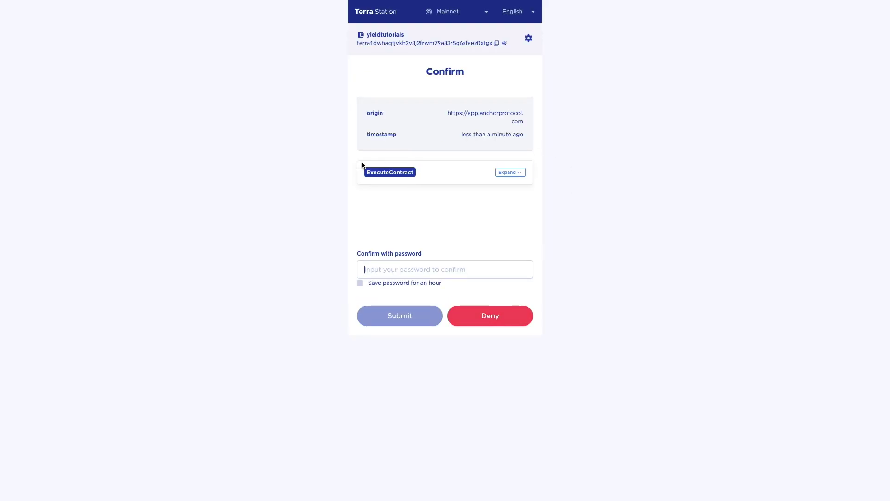
left_click(423, 269)
type("•••••")
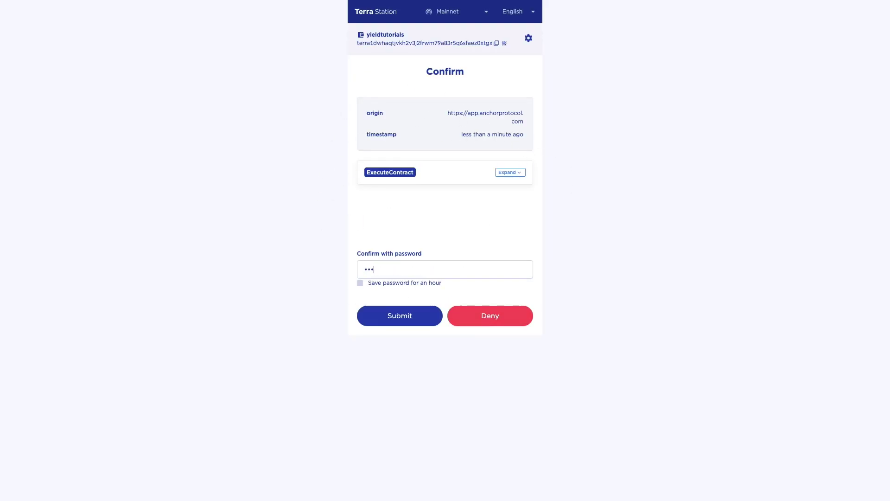
type("•••")
key("BackSpace")
key("BackSpace")
key("BackSpace")
key("BackSpace")
key("BackSpace")
key("BackSpace")
key("BackSpace")
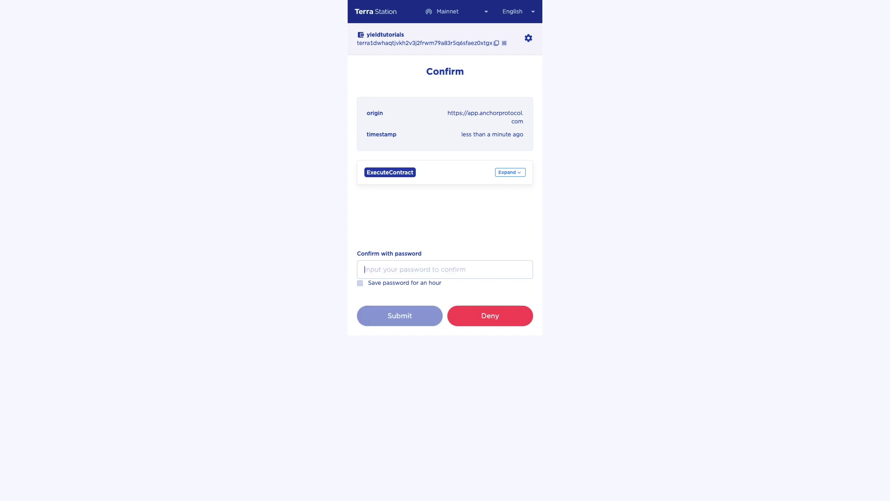
type("•••••••••")
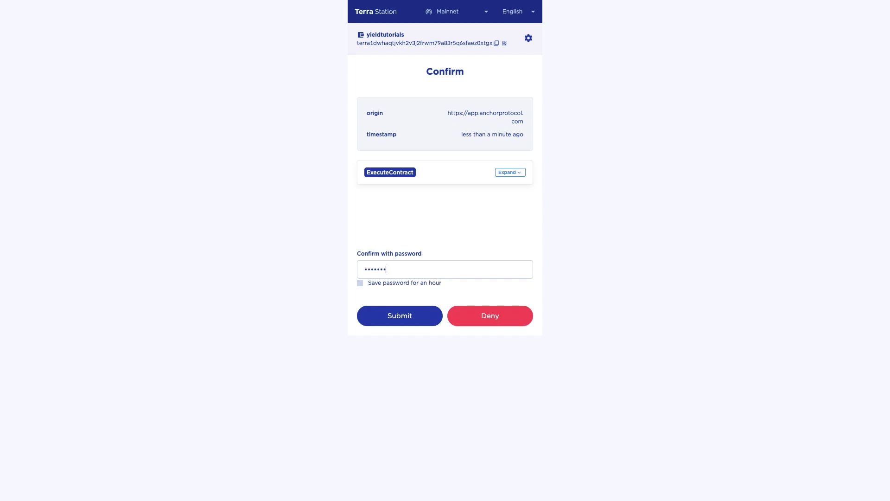
type("•••")
key("Return")
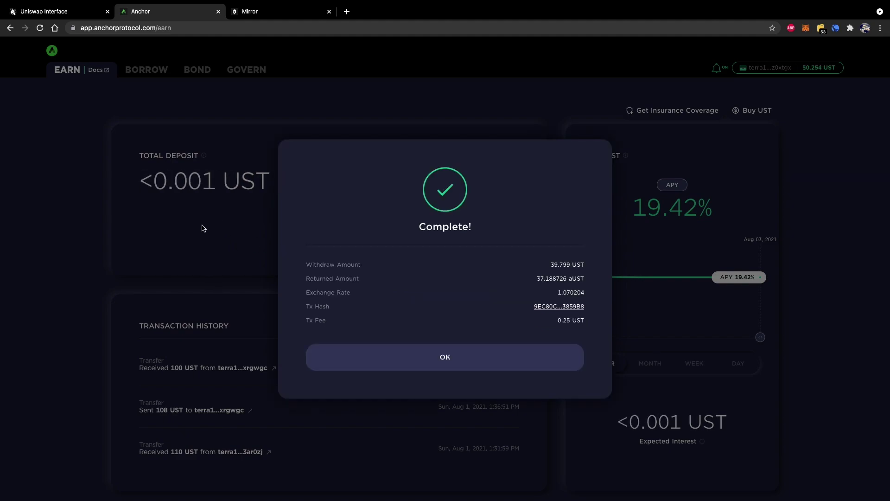
left_click(457, 358)
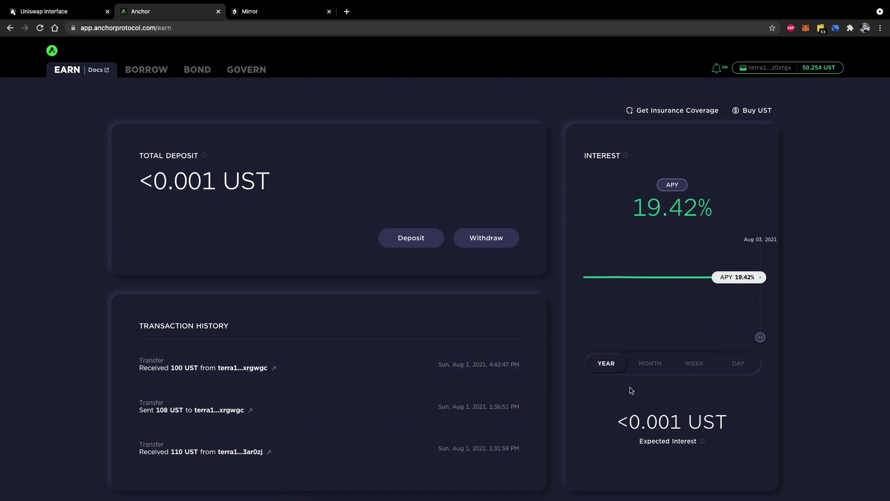
- Check the expected interest for the month, week and day periods following the withdrawal
left_click(650, 364)
left_click(694, 366)
left_click(740, 367)
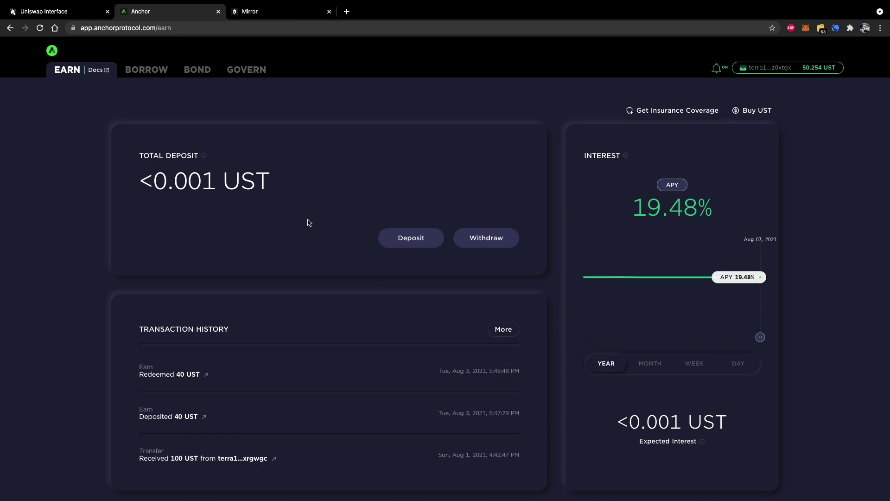
- Look over the Borrow page's APR figures and the form for providing bLuna collateral, without providing any
left_click(154, 71)
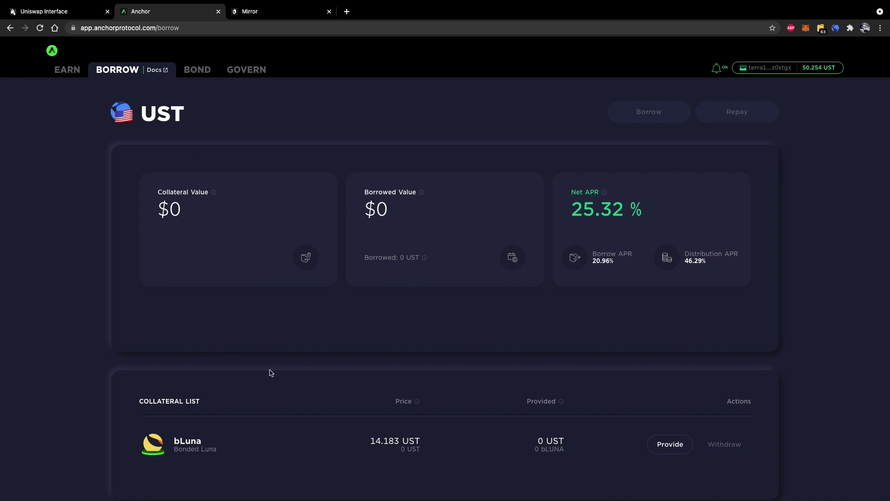
left_click(667, 445)
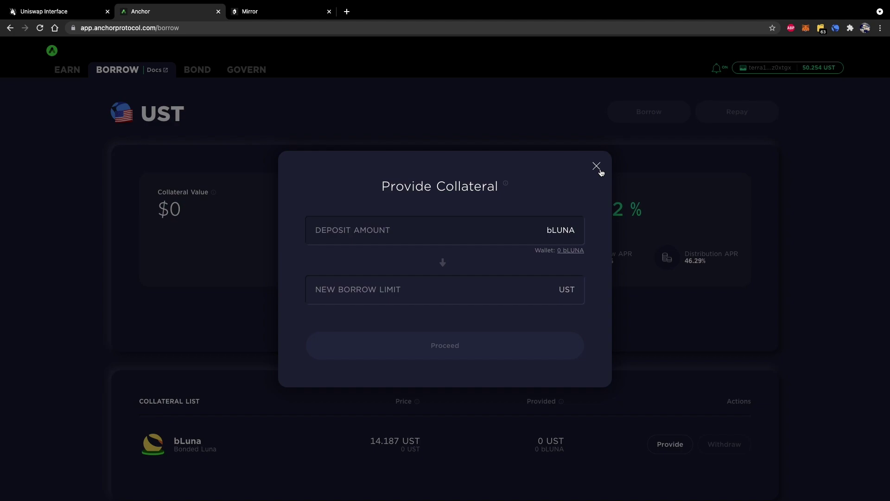
left_click(597, 166)
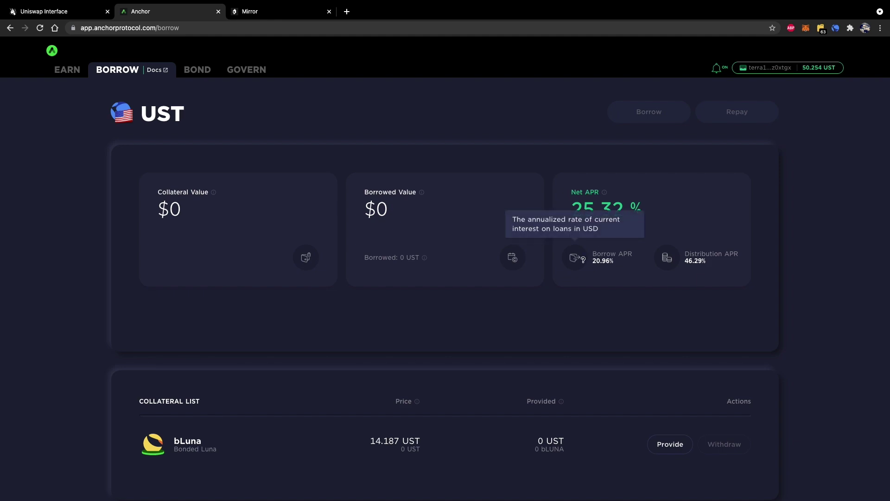
mouse_move(667, 259)
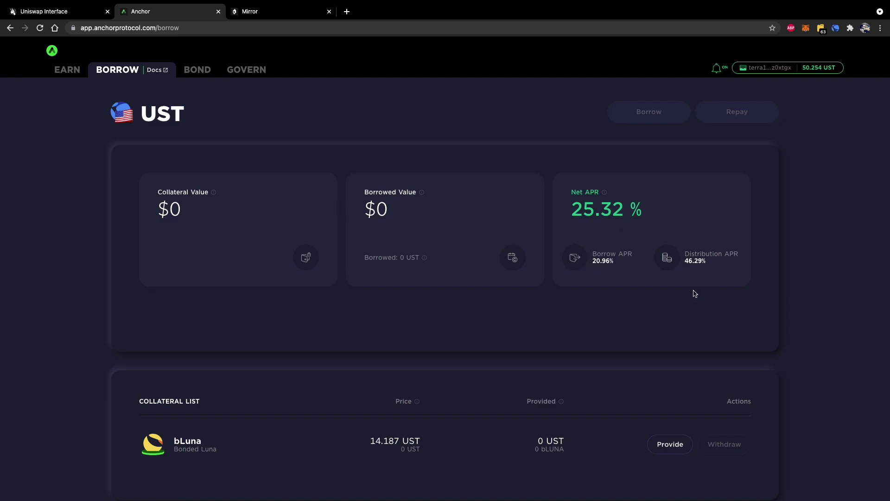
left_click(674, 443)
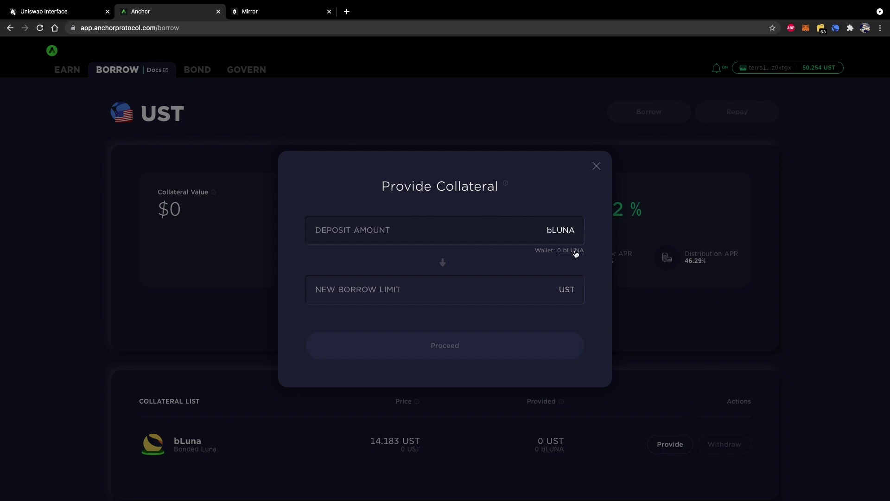
left_click(597, 166)
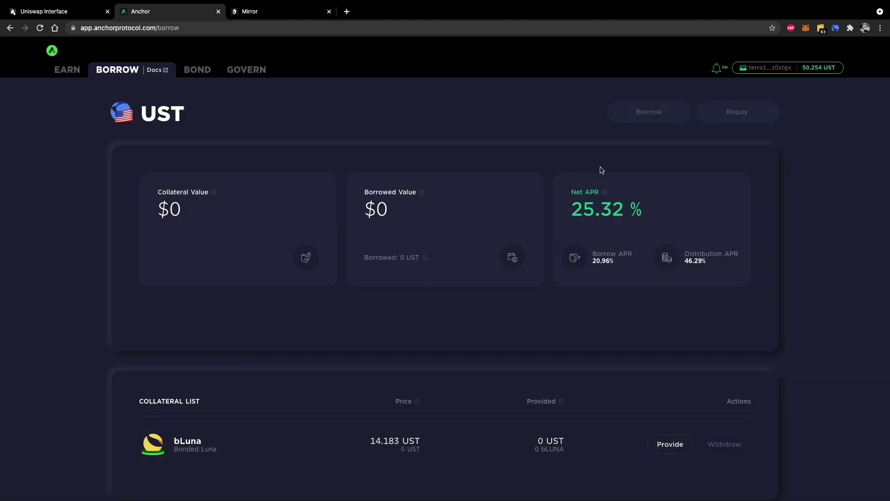
- Set up a bond mint of 4 Luna into bLuna with Certus One as the validator
left_click(194, 69)
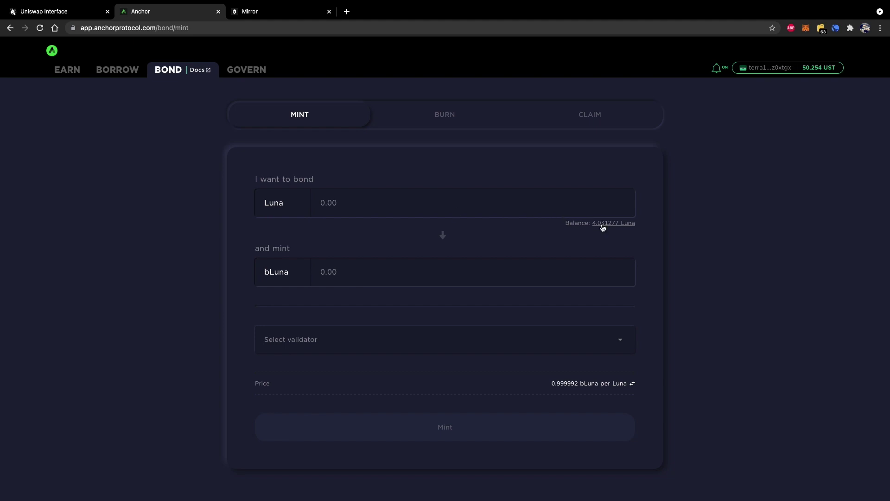
left_click(394, 207)
type("4")
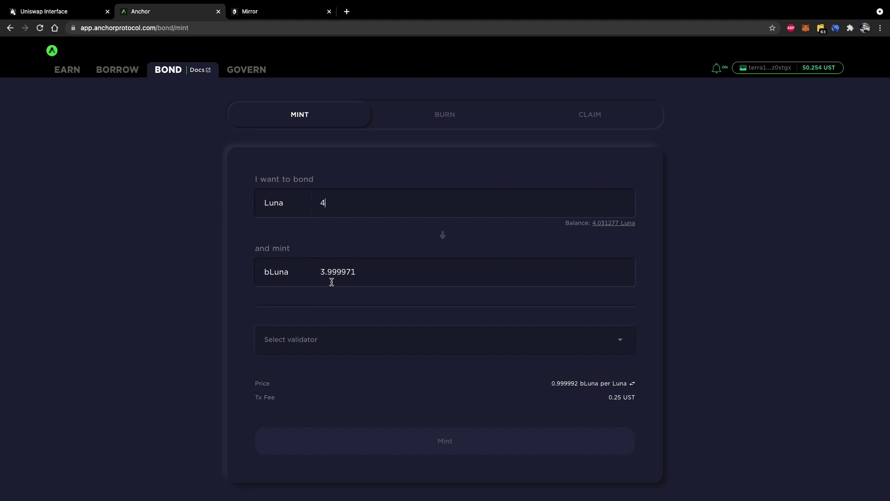
left_click(408, 348)
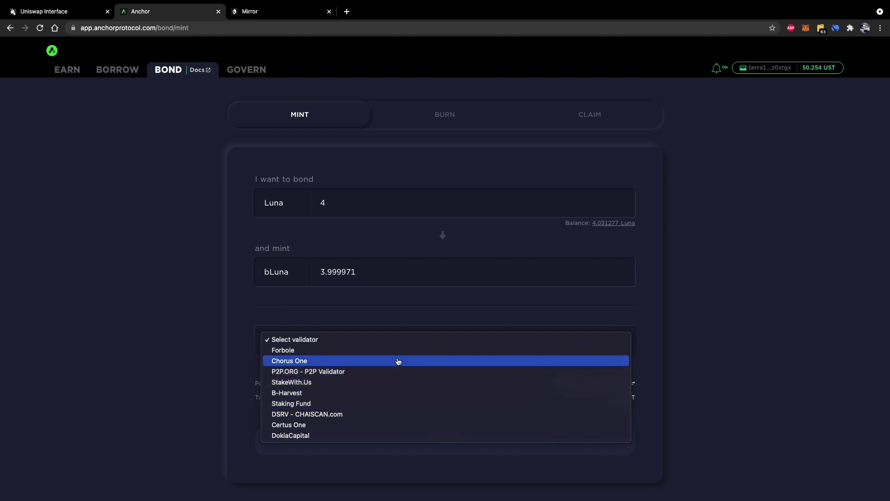
left_click(391, 426)
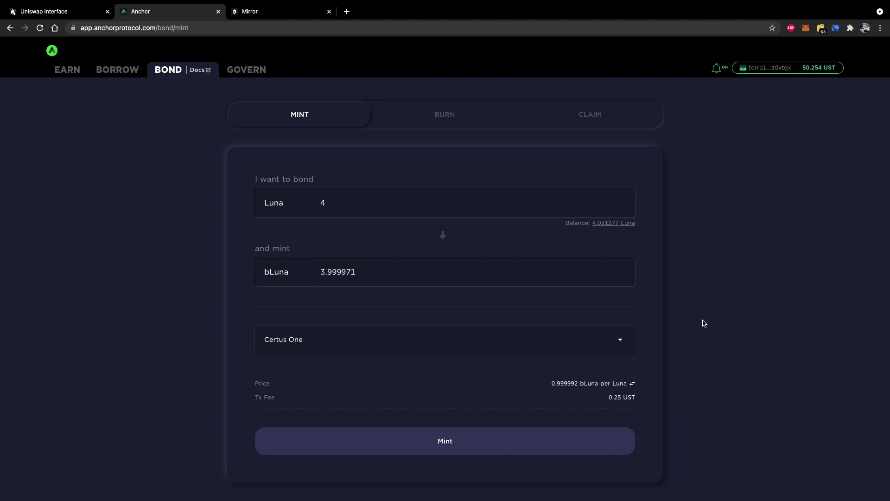
- Mint the bLuna, approve the transaction with the wallet password, and dismiss the completion summary
left_click(466, 440)
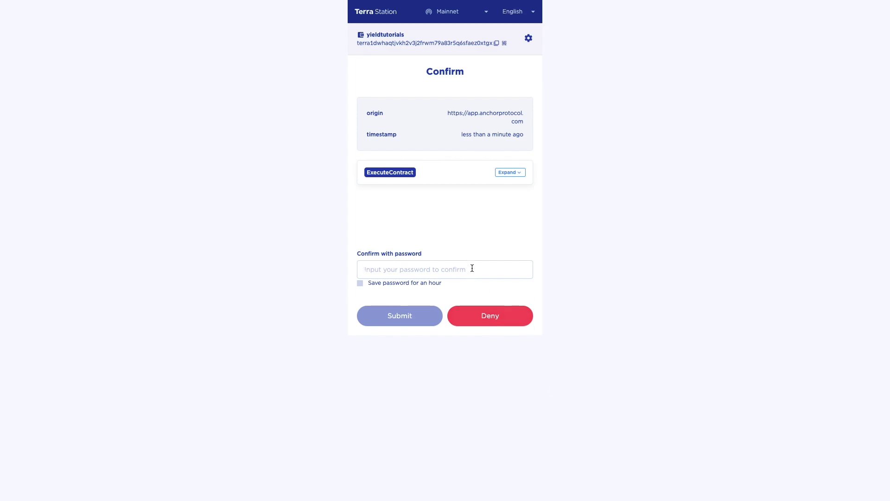
type("•••••")
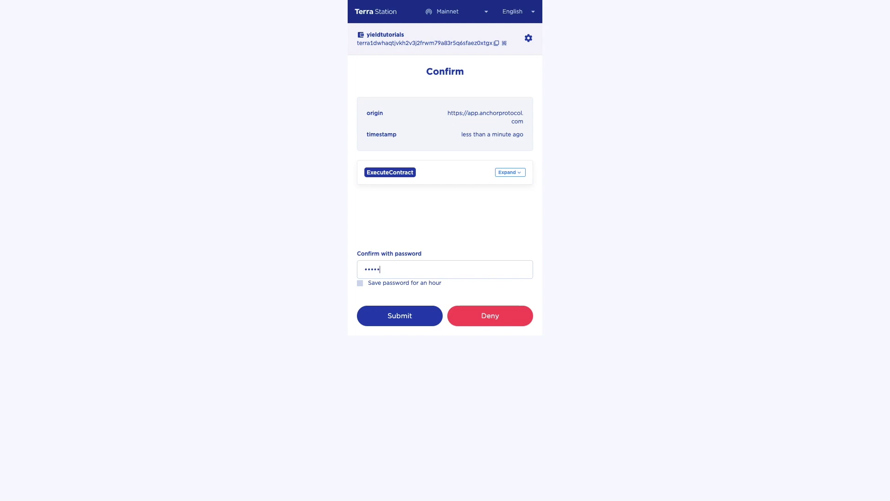
type("•••••")
key("Return")
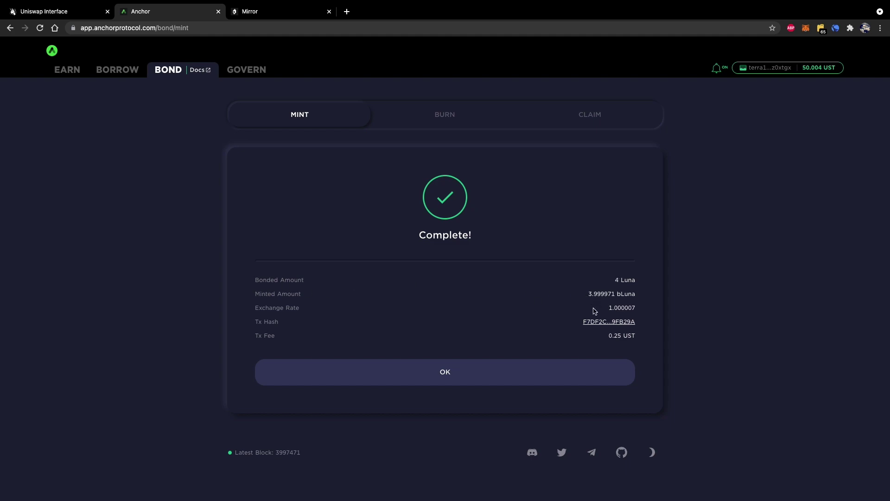
left_click(467, 375)
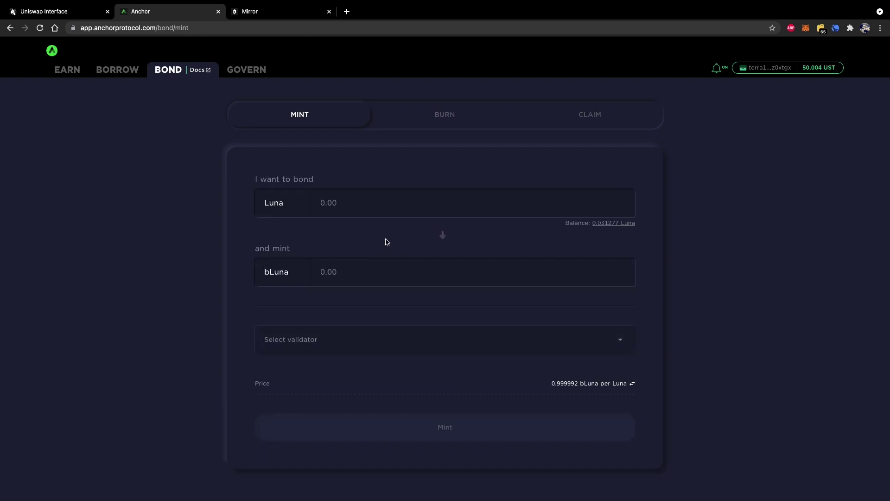
- Set up a collateral deposit of the full wallet balance of 3.999971 bLuna for borrowing
left_click(123, 70)
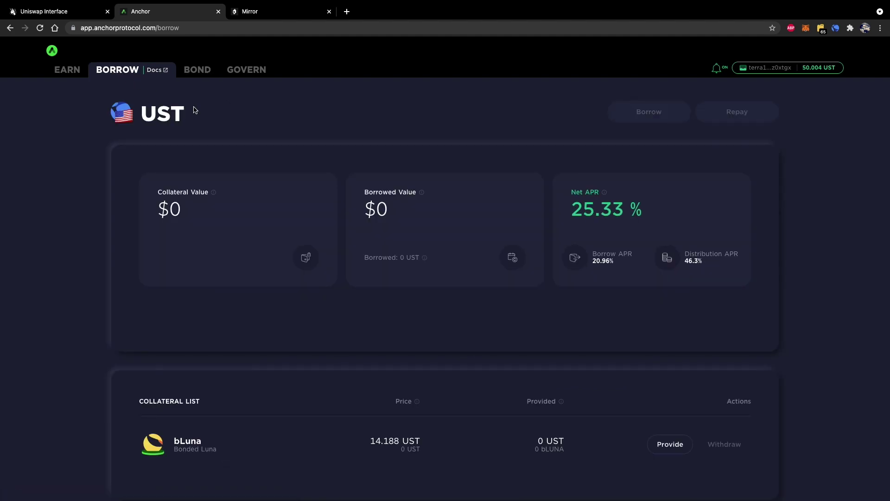
scroll(509, 335, "down", 4)
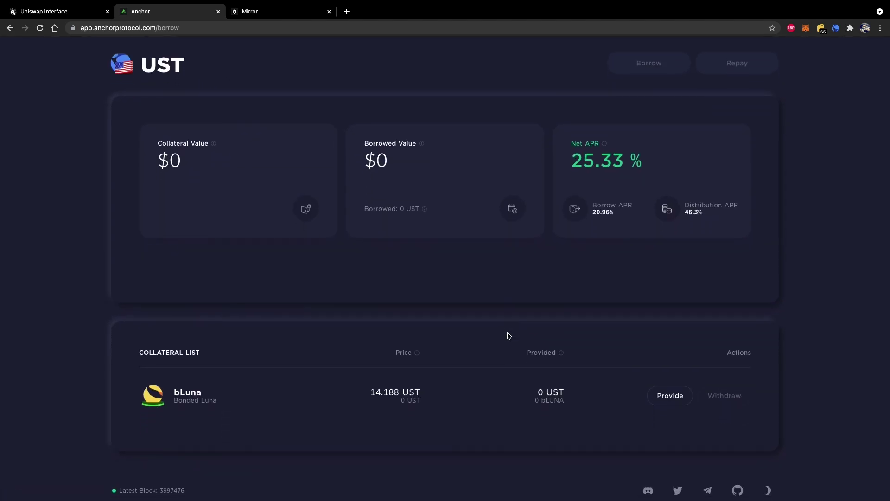
left_click(670, 361)
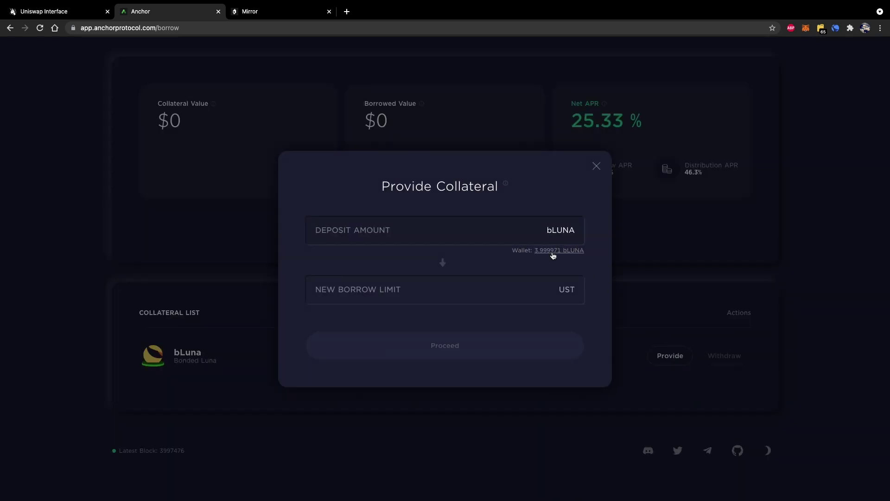
left_click(554, 252)
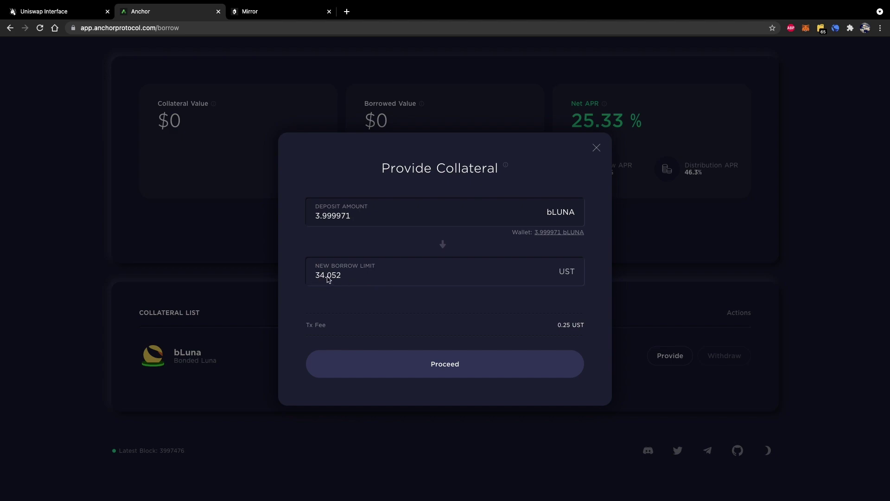
- Proceed with the bLuna collateral deposit, approve it with the wallet password, and dismiss the completion summary
left_click(459, 363)
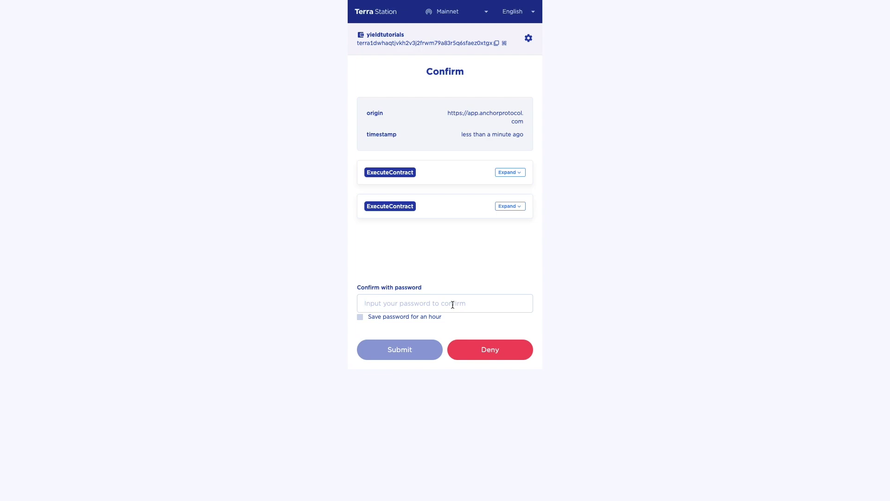
type("••")
key("BackSpace")
key("BackSpace")
type("•")
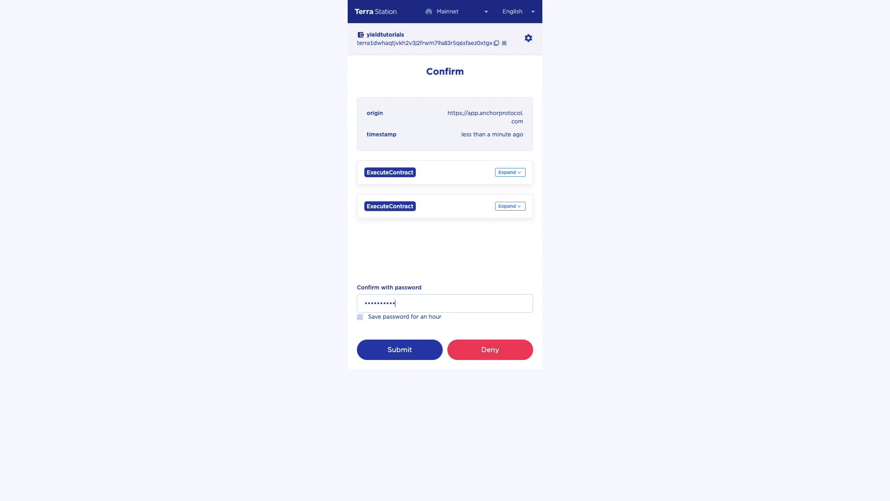
key("Return")
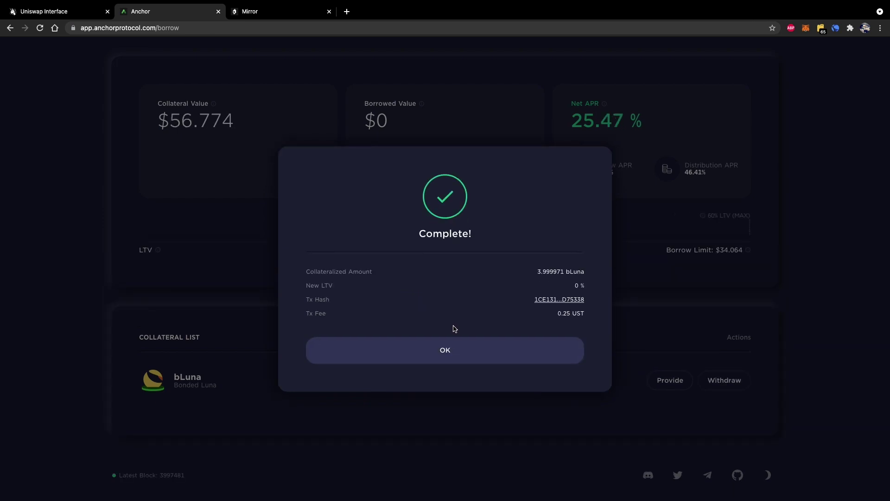
left_click(452, 347)
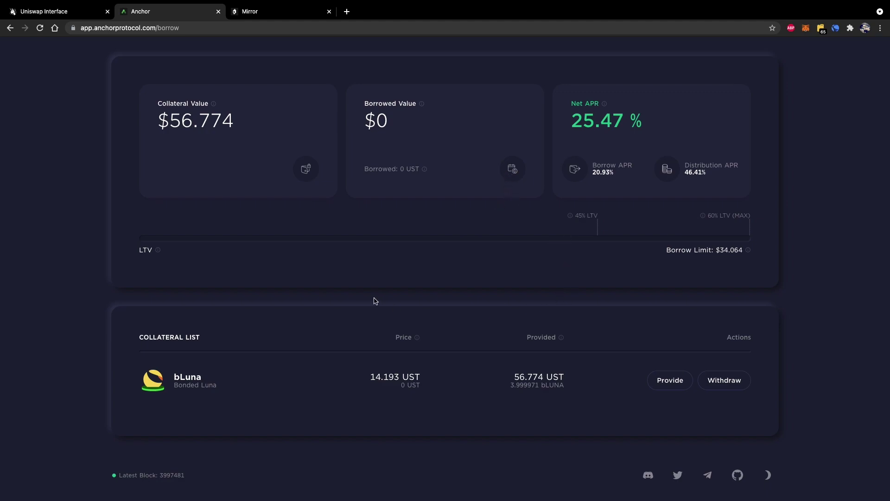
- Set up a loan of 14.203 UST against the bLuna collateral, at about 25% LTV
scroll(382, 280, "up", 3)
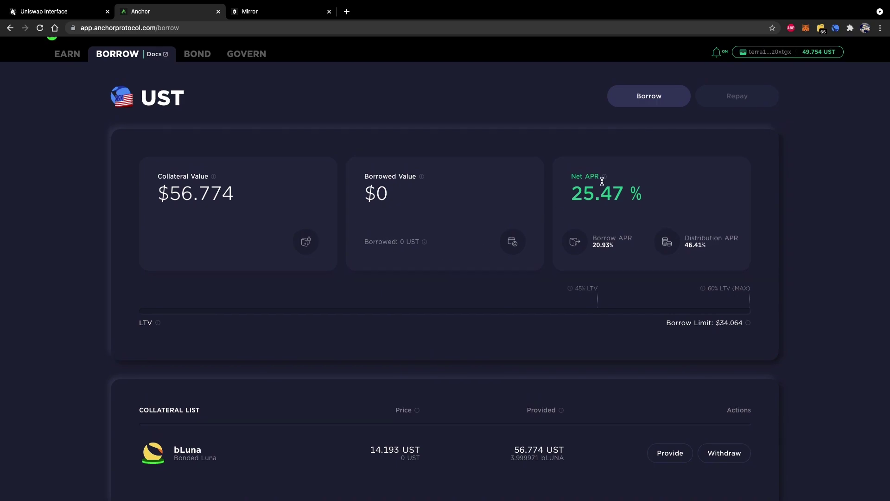
left_click(640, 101)
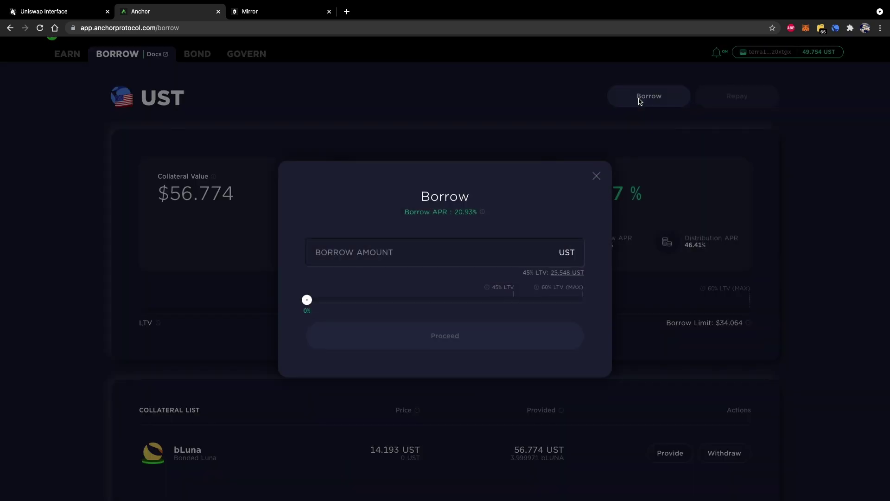
left_click_drag(307, 302, 515, 296)
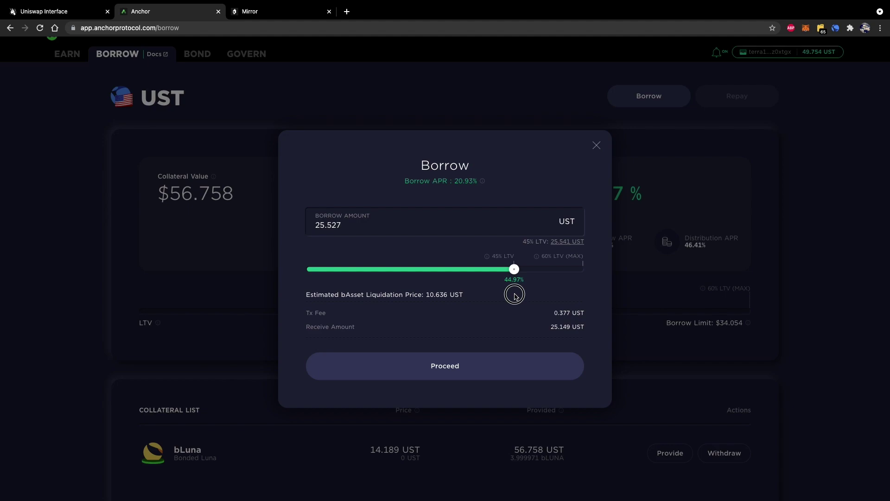
left_click_drag(514, 269, 450, 277)
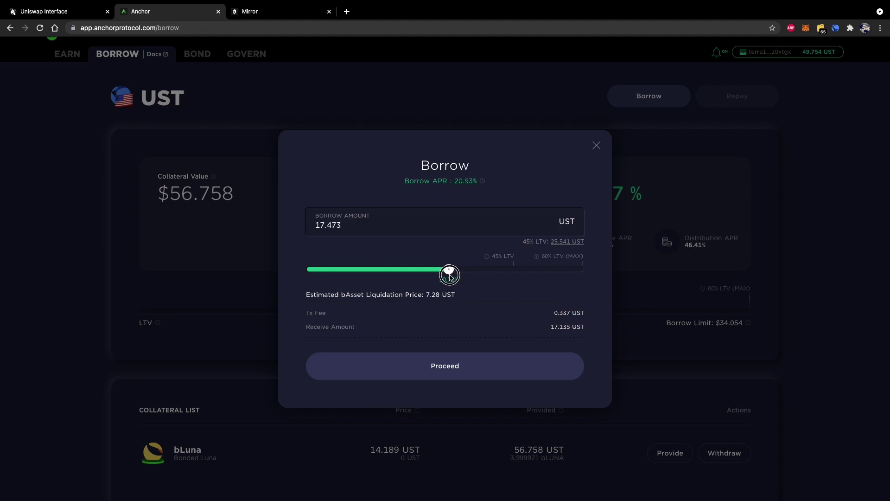
left_click_drag(449, 276, 425, 286)
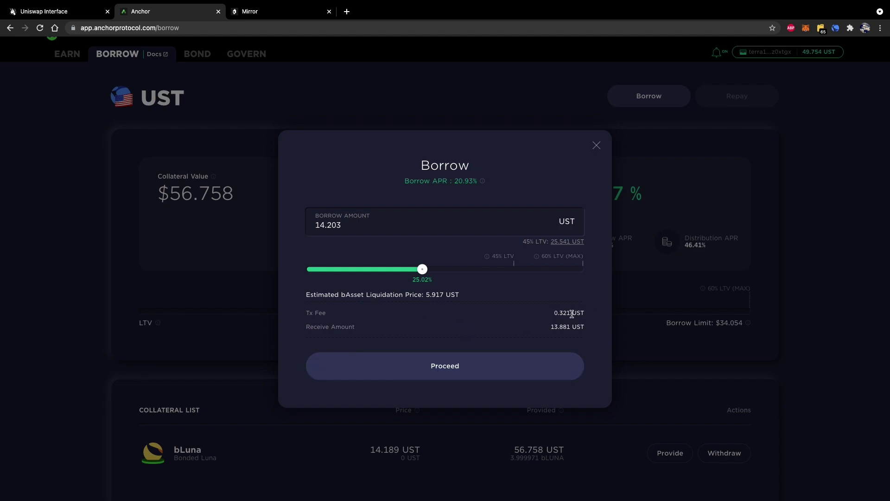
- Proceed with the UST loan, approve it with the wallet password, and dismiss the completion summary
left_click(453, 372)
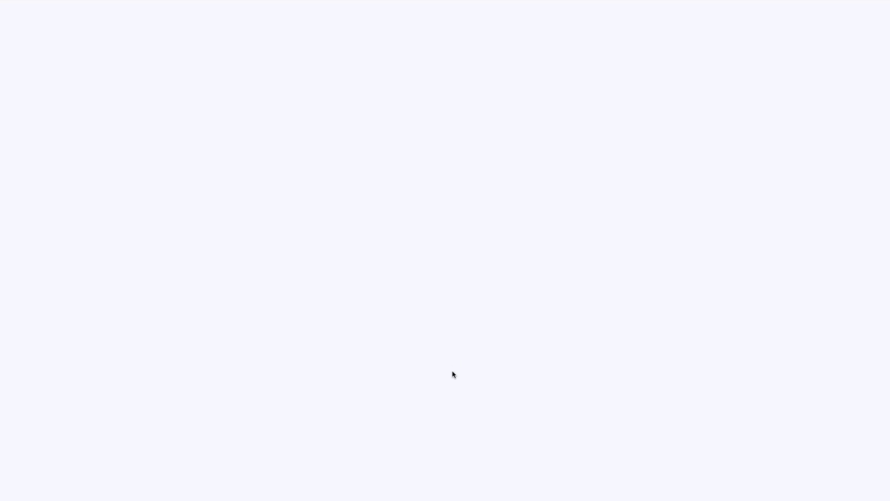
type("•••")
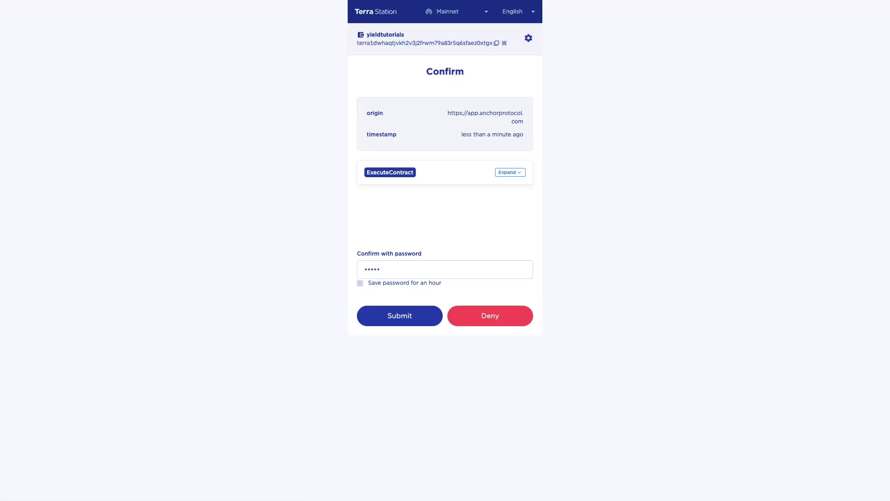
key("BackSpace")
type("•••")
key("Return")
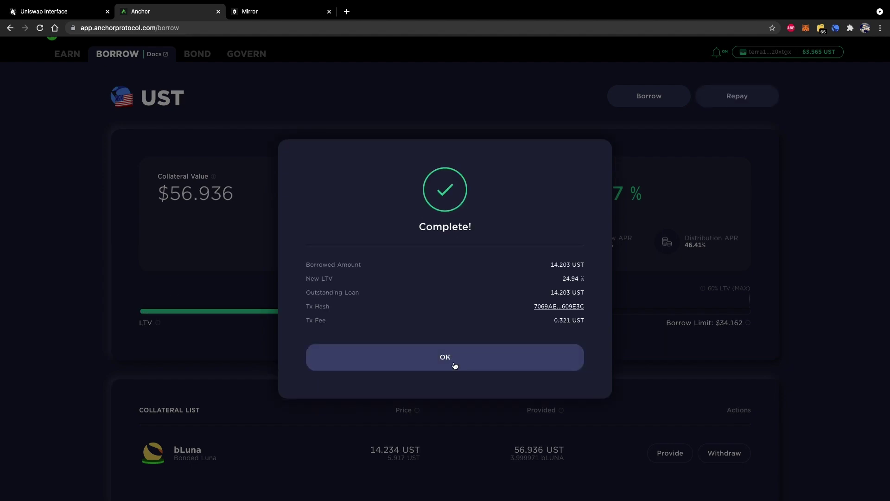
left_click(445, 359)
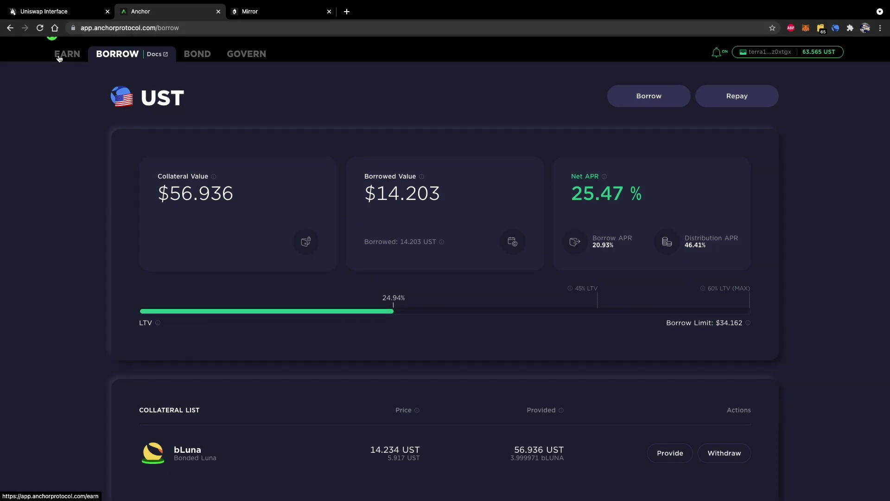
- Revisit the Earn and Borrow pages and examine the governance rewards list, including the ANC reward for borrowing UST
left_click(59, 56)
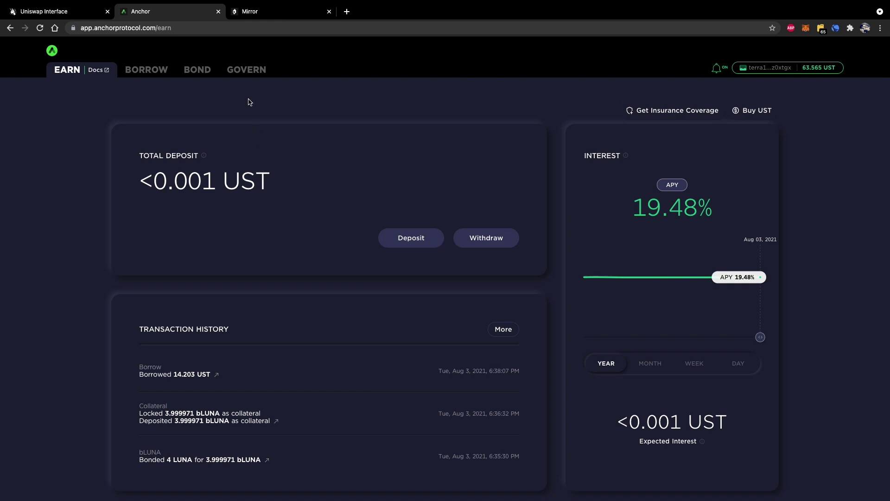
left_click(162, 75)
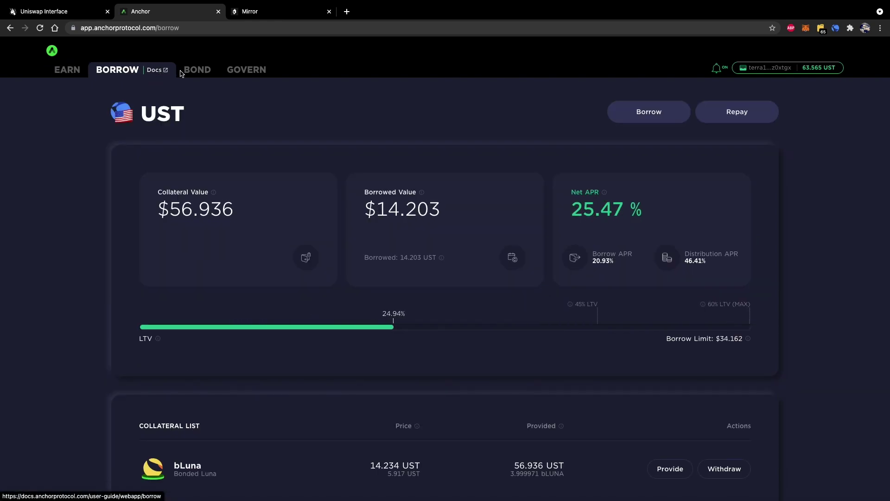
left_click(242, 73)
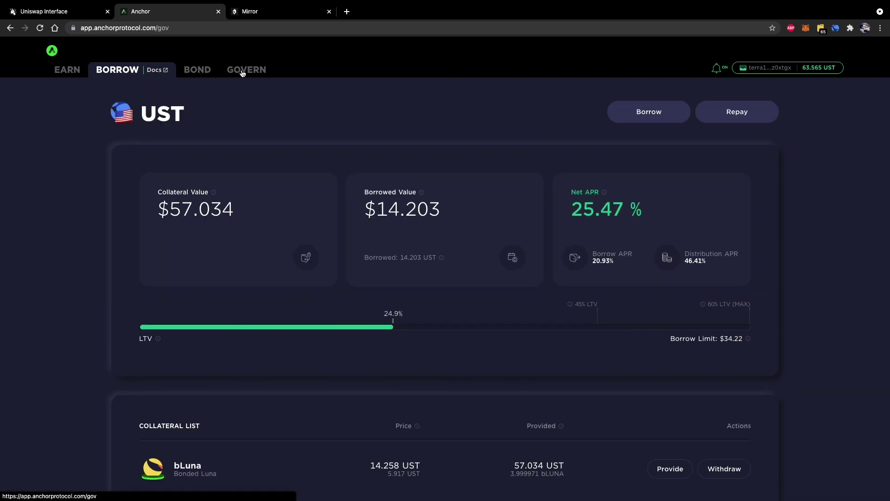
scroll(538, 342, "down", 2)
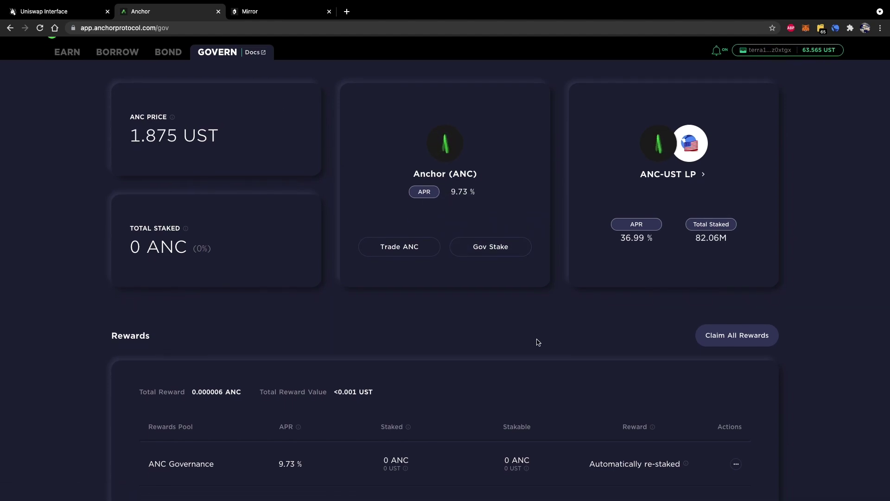
scroll(538, 342, "down", 3)
scroll(538, 342, "down", 3)
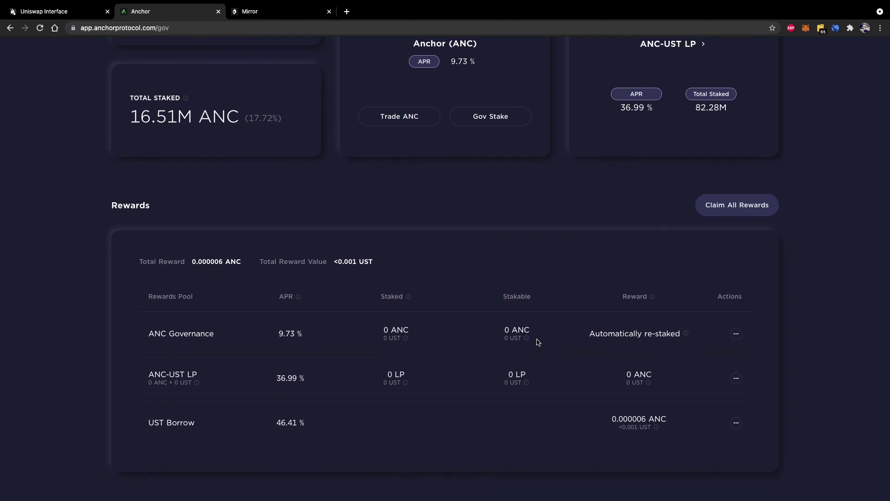
scroll(538, 342, "down", 1)
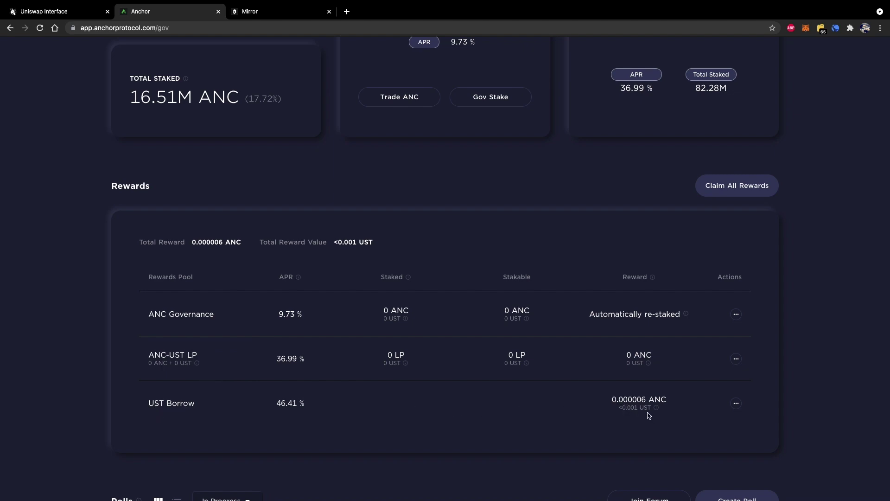
left_click_drag(612, 400, 646, 399)
left_click(668, 426)
scroll(648, 377, "down", 1)
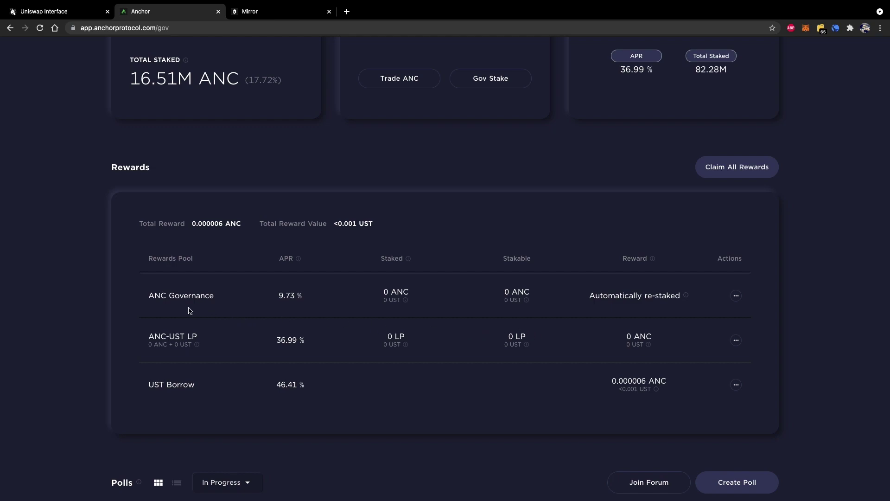
- Compare the APRs for staking ANC and for the ANC-UST LP, and review the rewards pools and polls
scroll(338, 322, "up", 3)
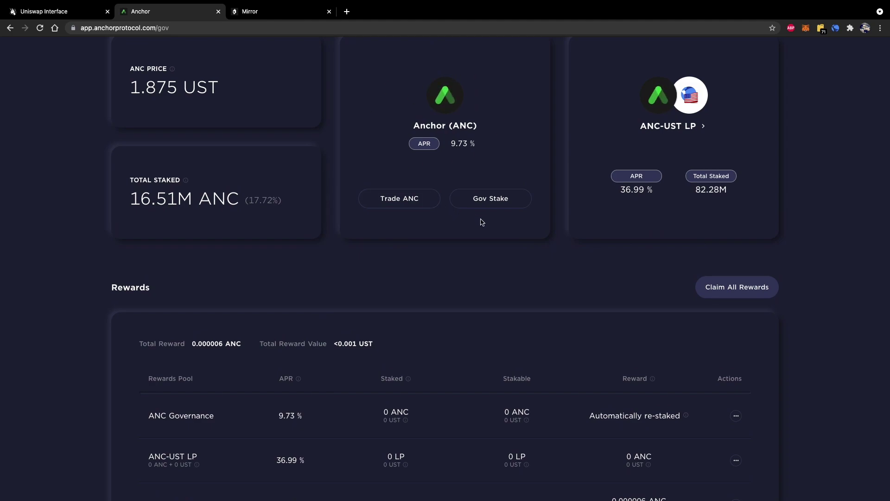
scroll(469, 185, "up", 1)
double_click(466, 159)
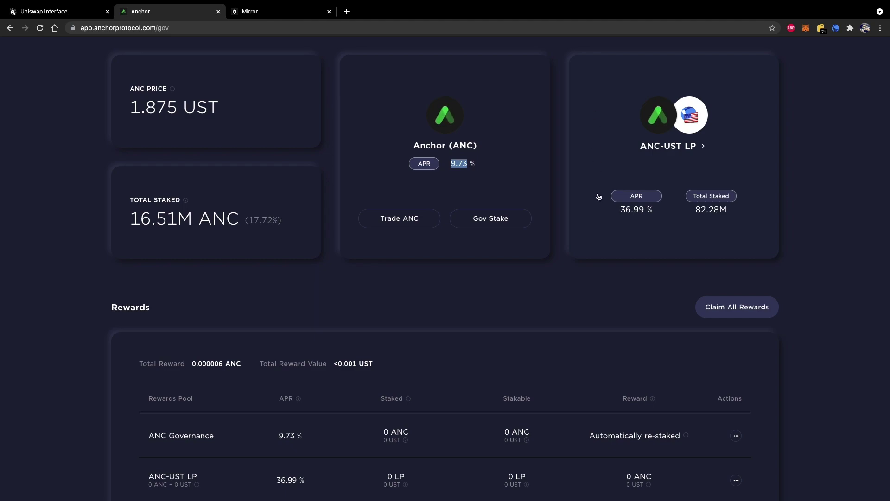
mouse_move(645, 198)
scroll(711, 238, "down", 2)
scroll(713, 238, "down", 5)
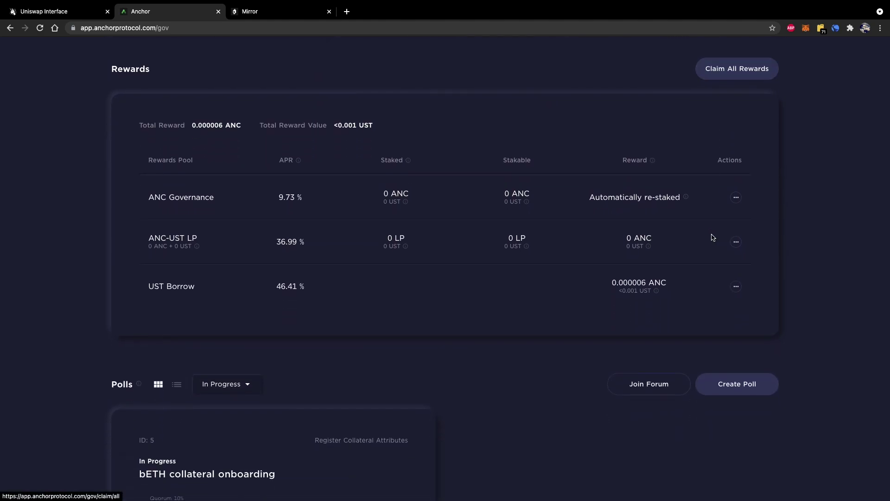
- Review the governance rewards pools and the in-progress poll on bETH collateral onboarding
scroll(713, 238, "down", 4)
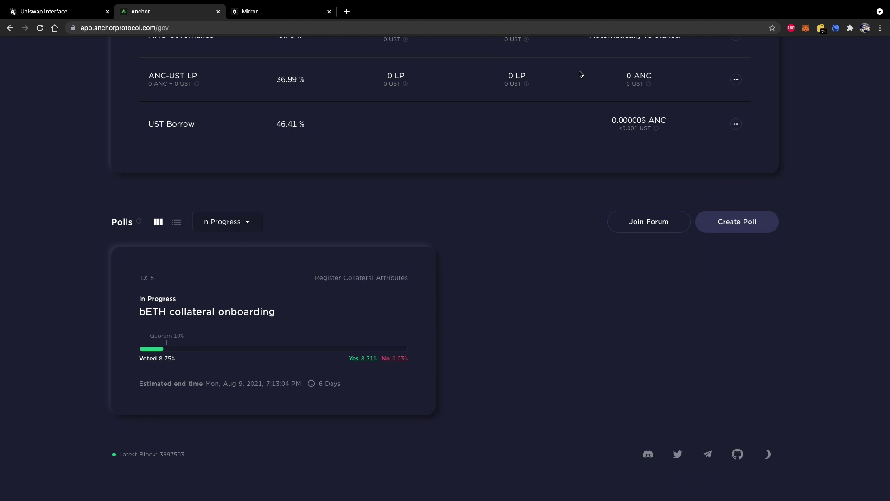
scroll(342, 167, "down", 1)
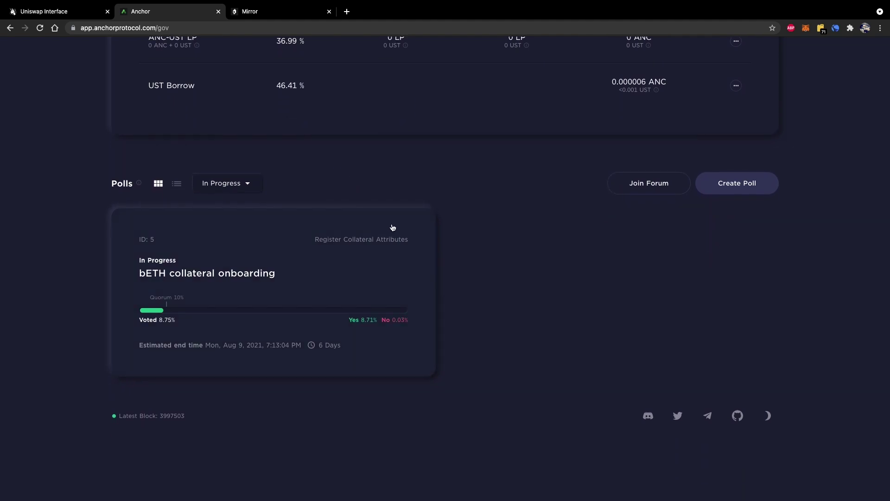
scroll(392, 226, "up", 2)
scroll(392, 226, "up", 6)
scroll(454, 166, "down", 6)
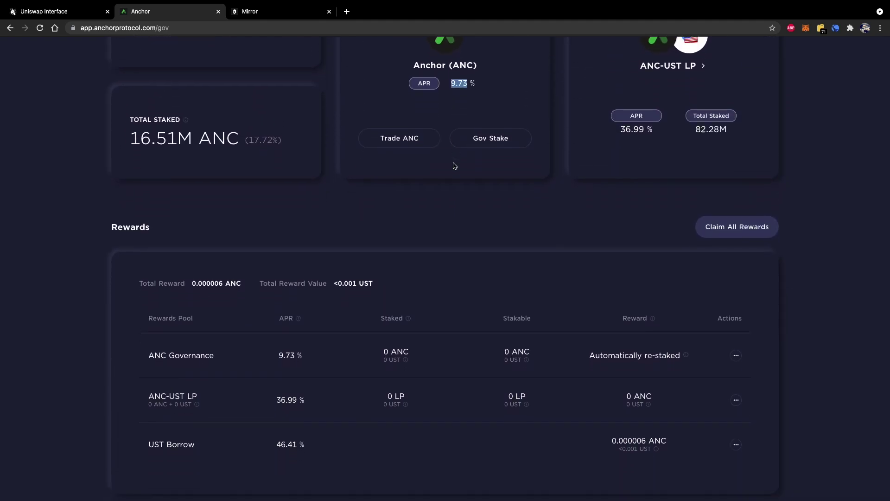
scroll(454, 166, "down", 1)
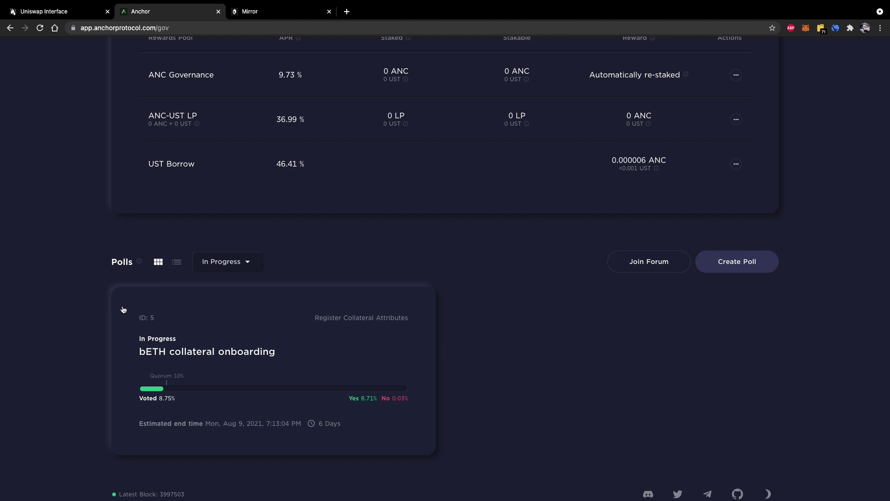
scroll(123, 310, "down", 2)
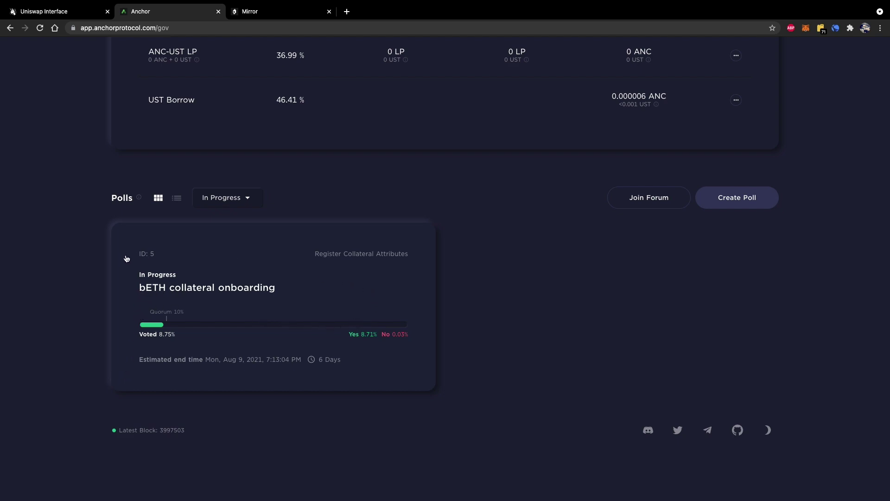
- Open the bETH collateral onboarding poll and examine its description, contract details and vote details
left_click(332, 285)
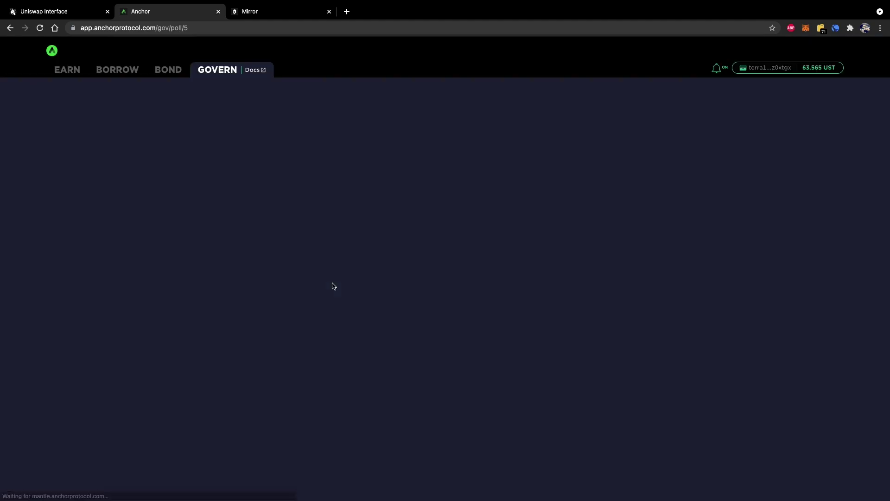
scroll(332, 286, "down", 3)
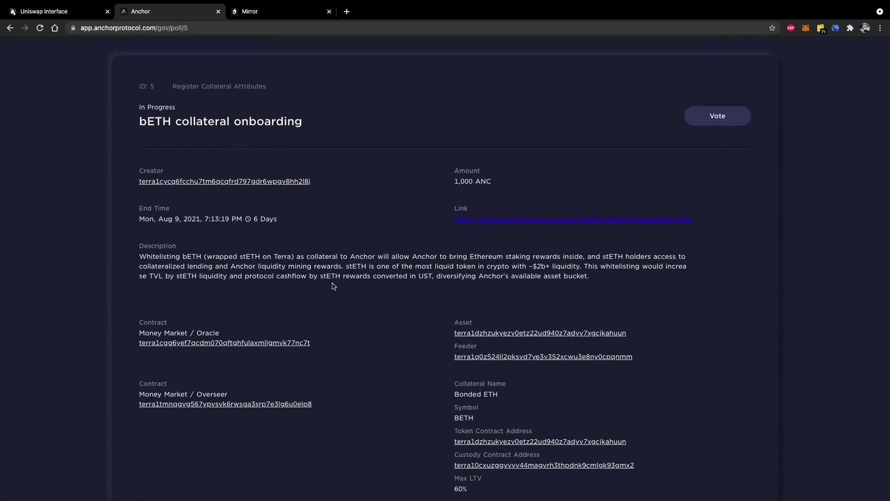
scroll(333, 286, "down", 3)
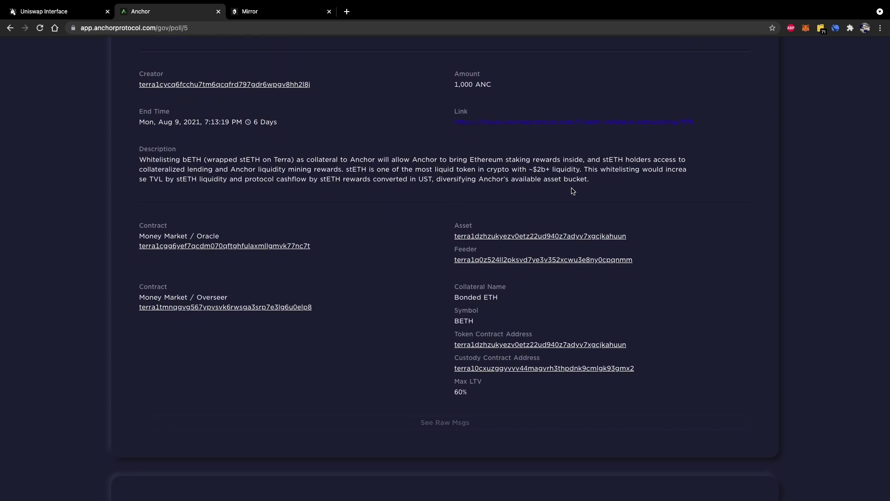
left_click_drag(591, 179, 140, 160)
scroll(345, 279, "down", 5)
scroll(346, 279, "down", 6)
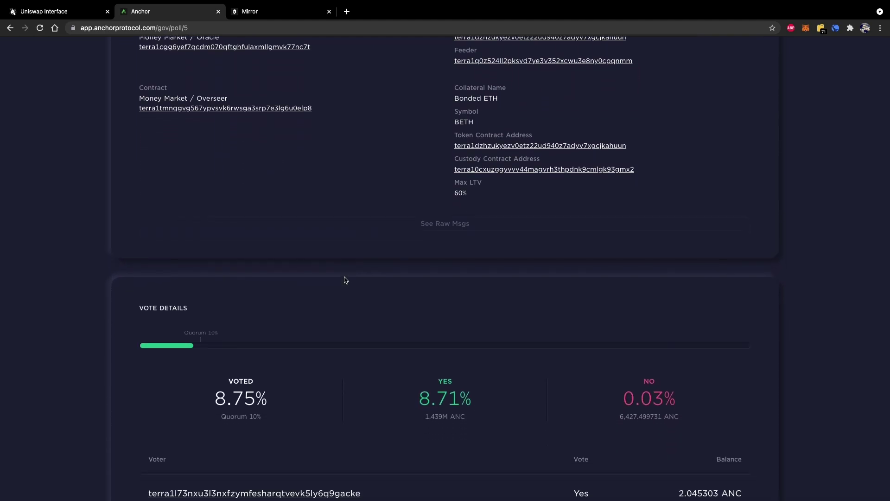
scroll(346, 279, "up", 10)
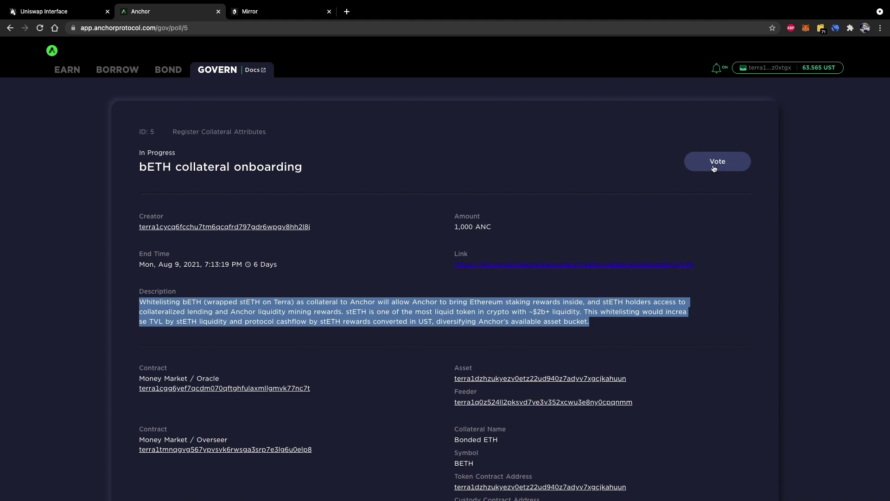
- Revisit the Bond, Borrow and Earn pages, then examine the loan's LTV and the provided bLuna collateral on the Borrow page
left_click(169, 70)
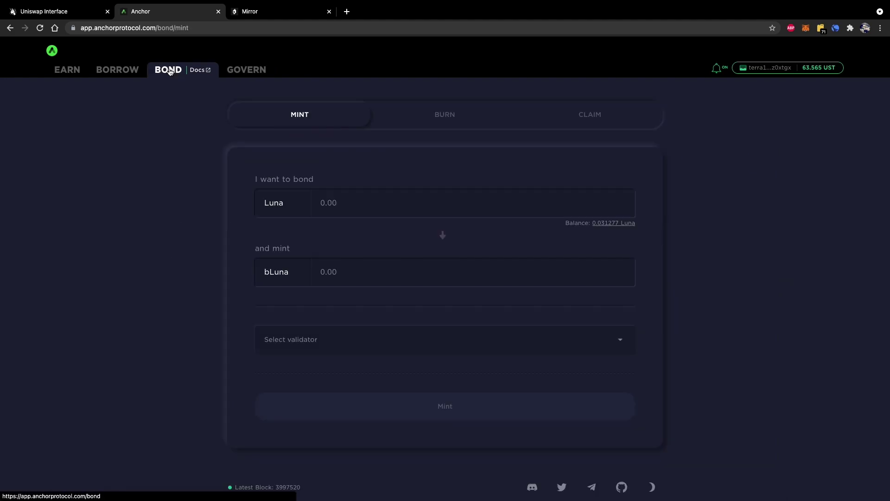
left_click(127, 74)
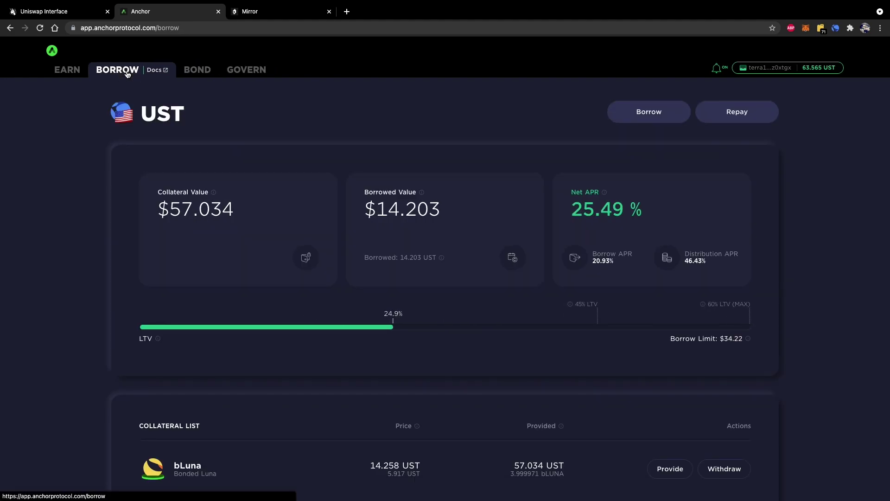
scroll(304, 251, "down", 3)
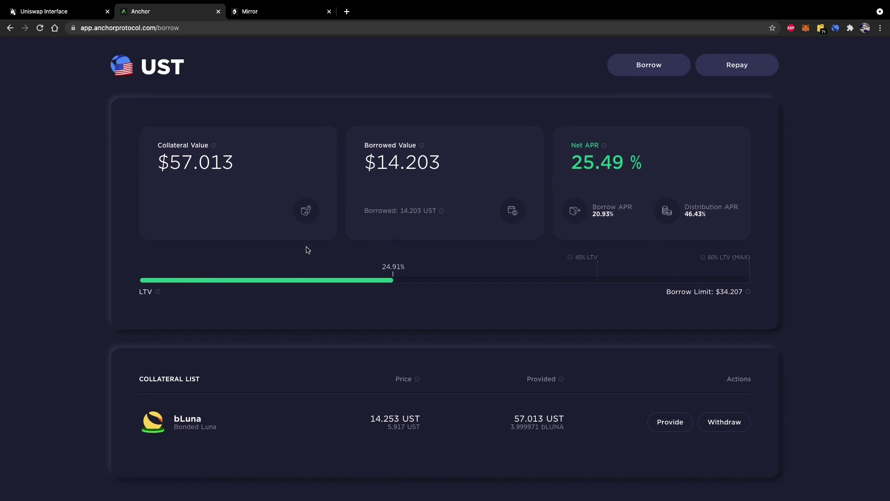
scroll(308, 250, "up", 3)
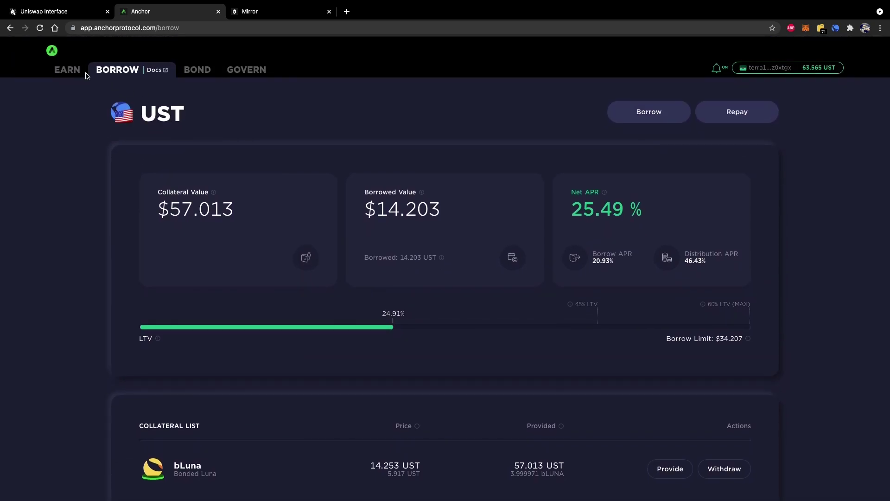
left_click(68, 73)
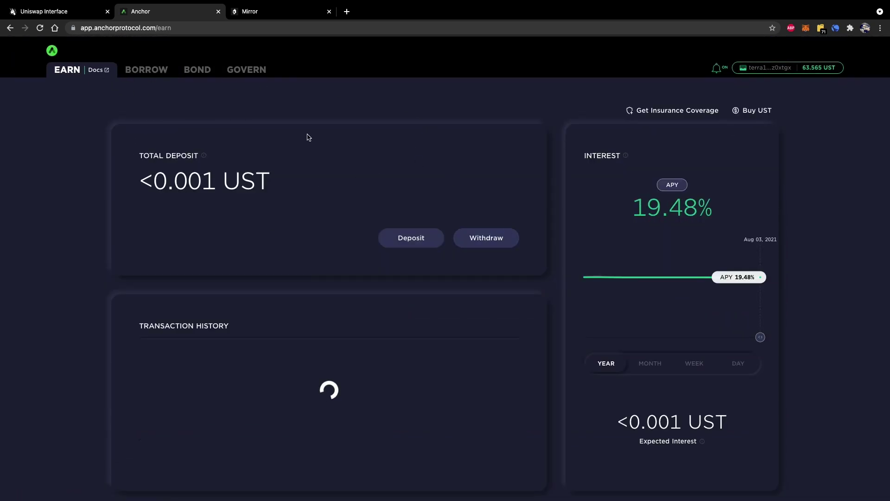
left_click(155, 74)
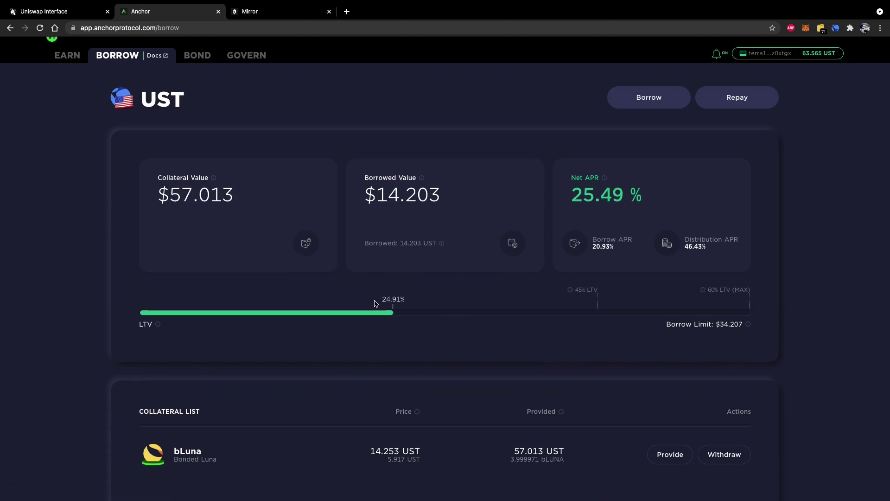
scroll(374, 302, "down", 3)
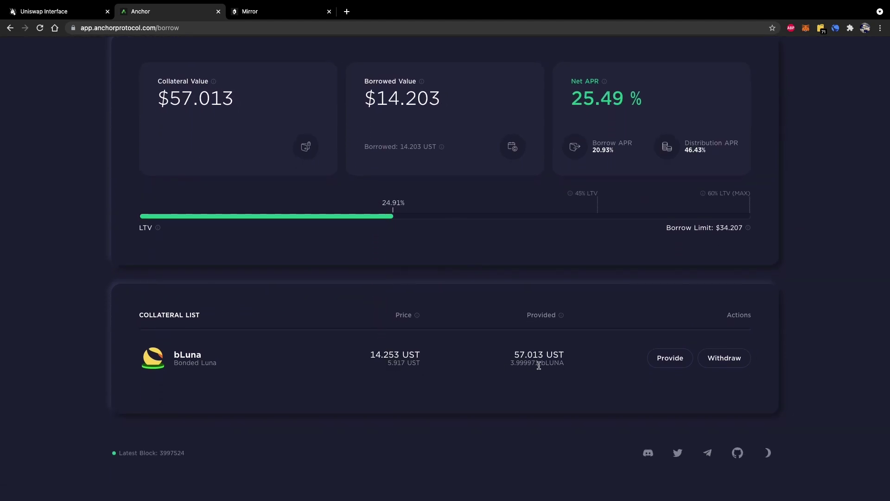
scroll(557, 372, "up", 3)
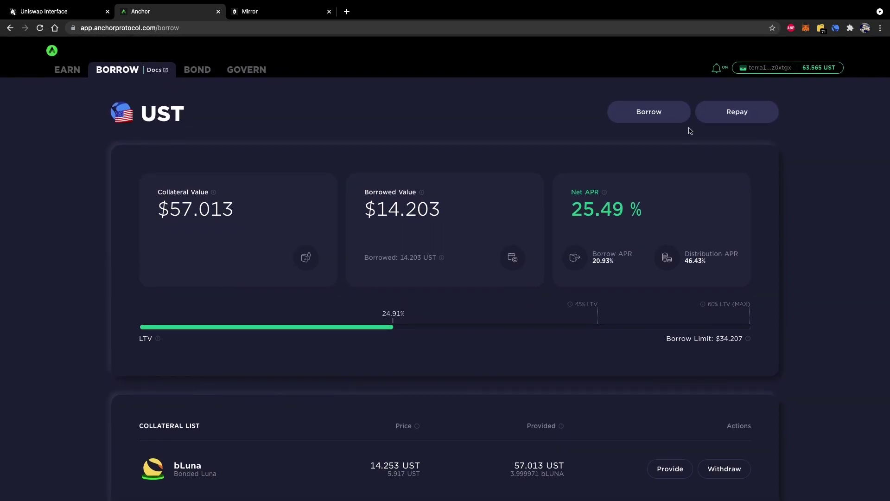
- Repay the maximum 14.204 UST of the loan, approving the transaction with the wallet password
left_click(742, 119)
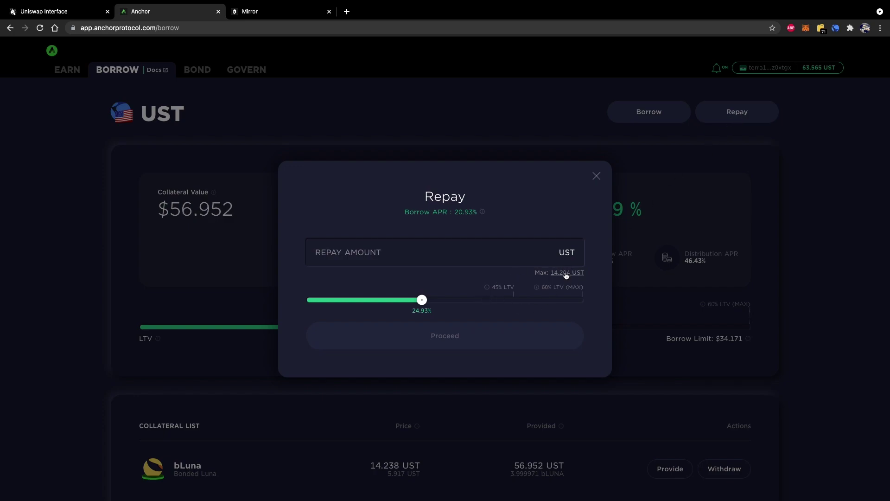
left_click(566, 274)
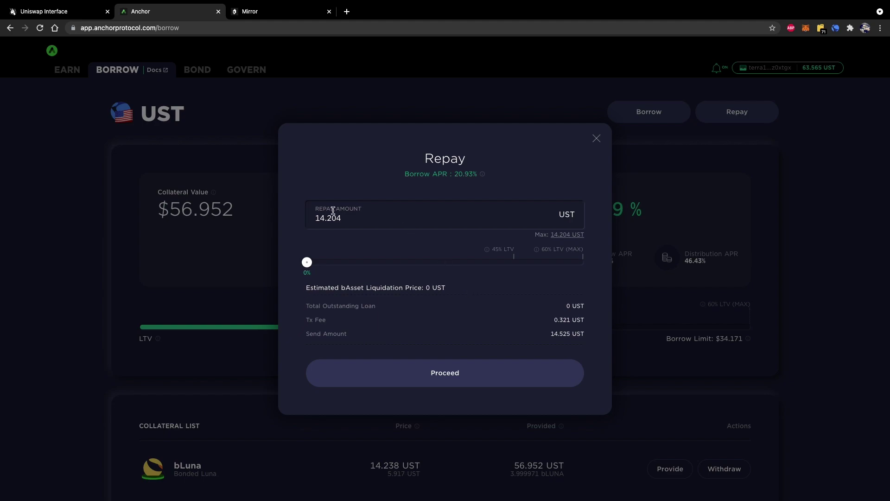
double_click(569, 306)
left_click(456, 373)
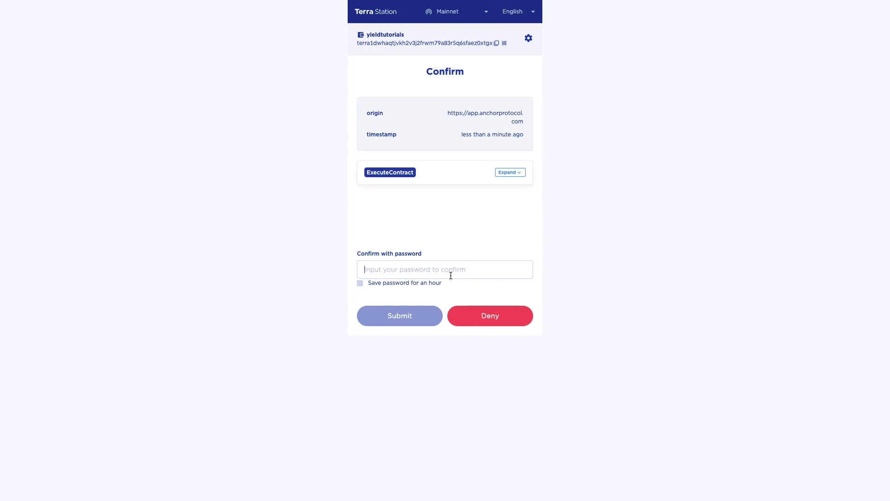
type("••••••••••••")
key("Return")
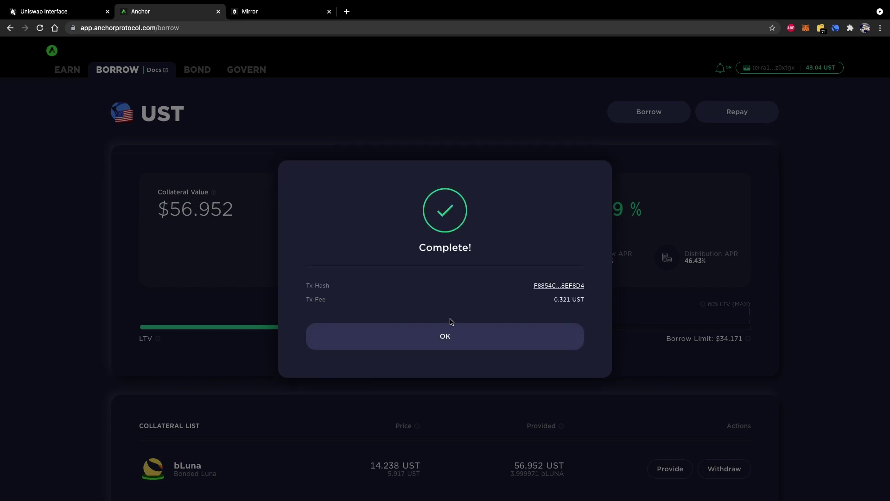
left_click(449, 352)
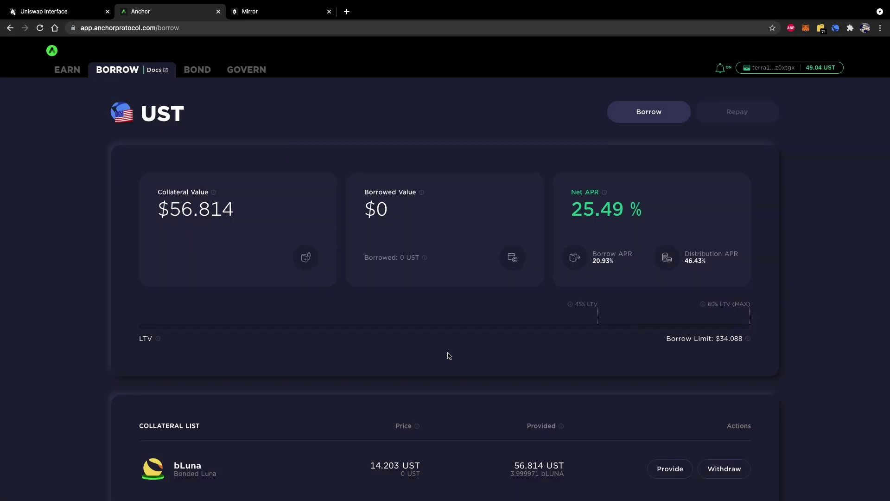
- Withdraw all 3.999971 bLuna of the collateral, approving the transaction with the wallet password
scroll(461, 257, "down", 1)
scroll(461, 256, "down", 3)
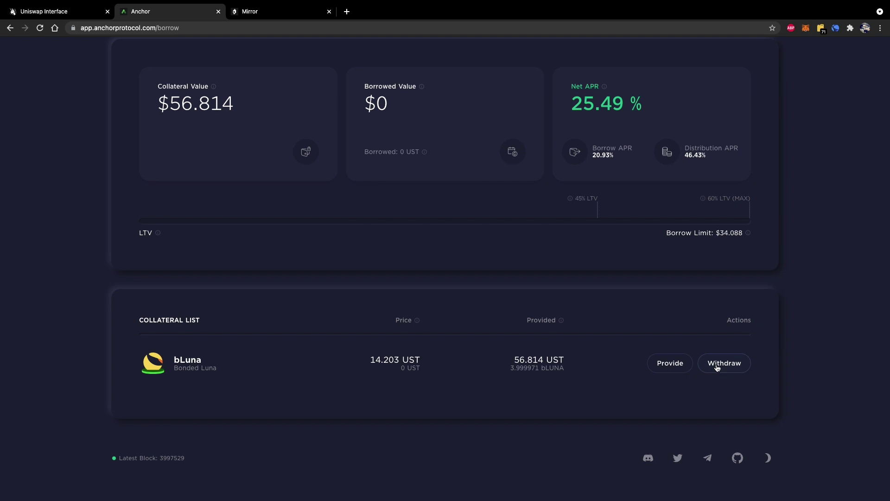
left_click(718, 368)
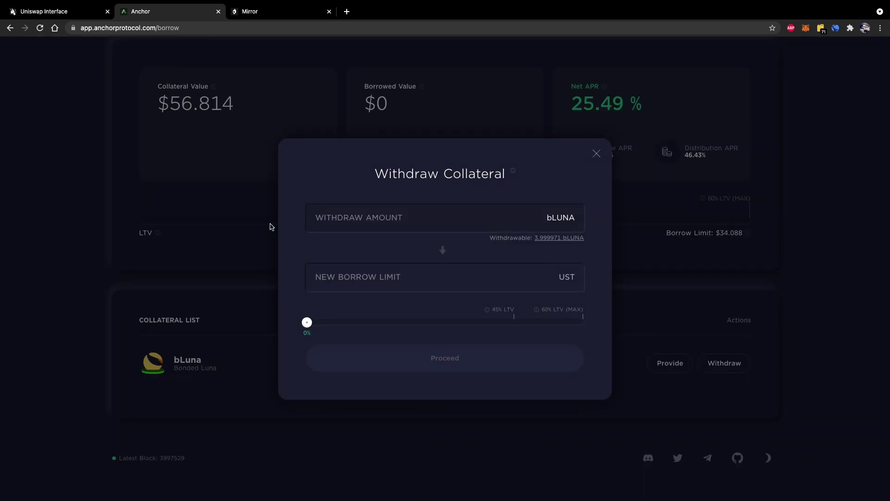
left_click(560, 238)
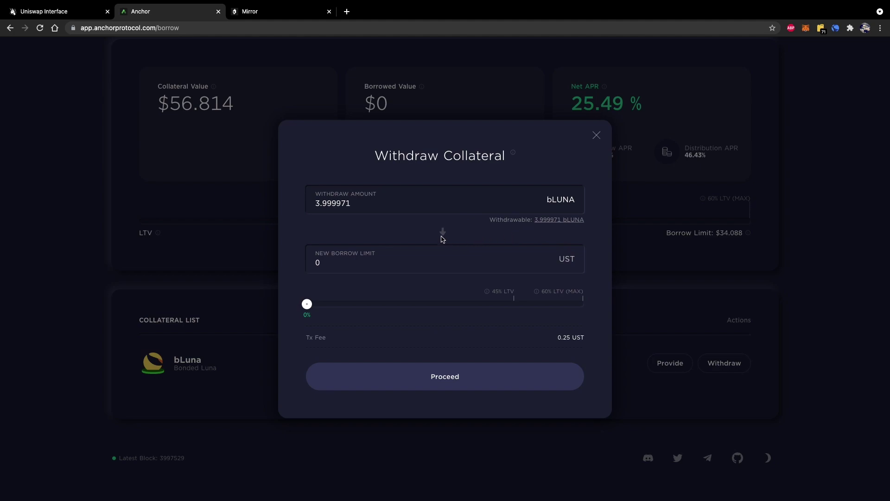
left_click(445, 377)
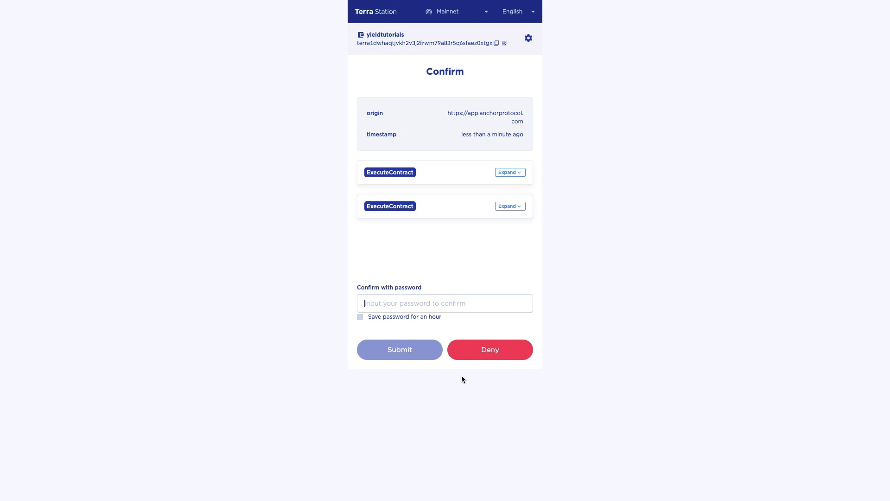
type("****")
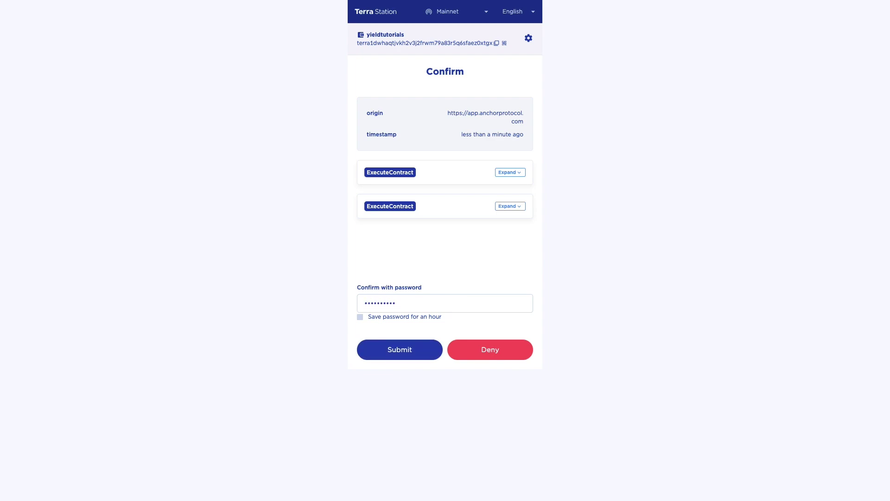
key("Return")
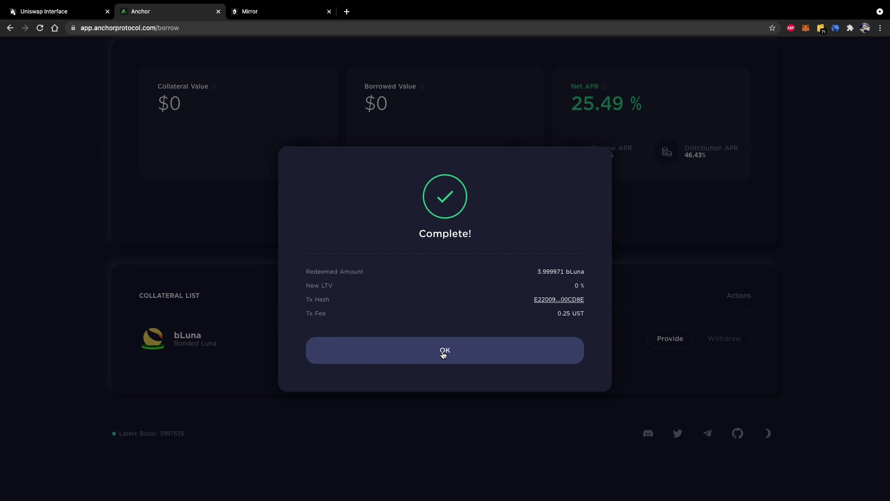
left_click(443, 352)
- Check the token balances in the Terra Station wallet and review the collateral and loan figures on the Borrow page
scroll(470, 384, "up", 3)
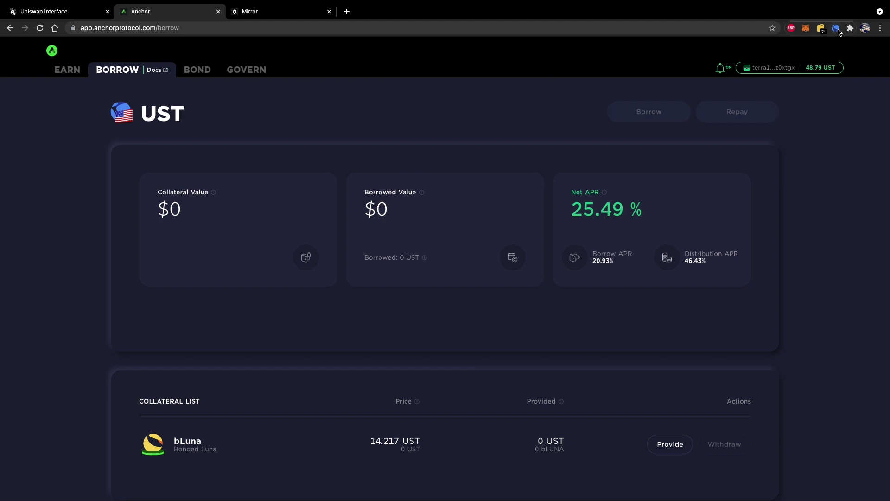
left_click(837, 29)
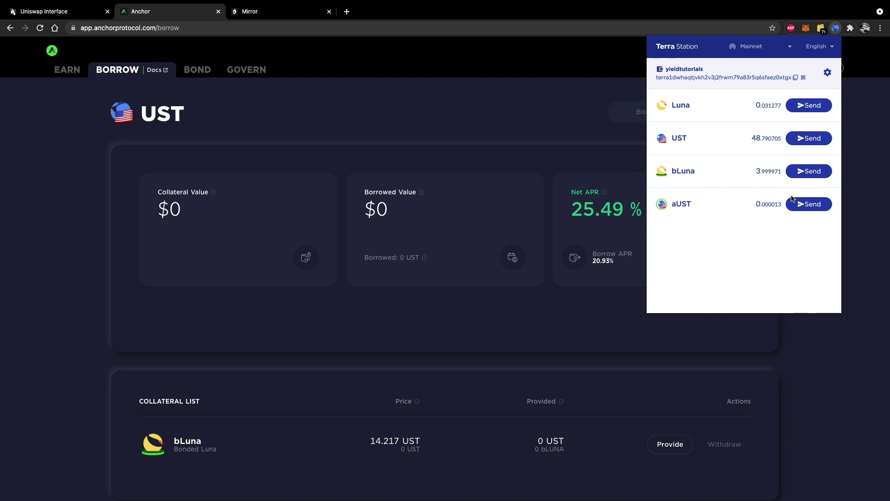
left_click(550, 131)
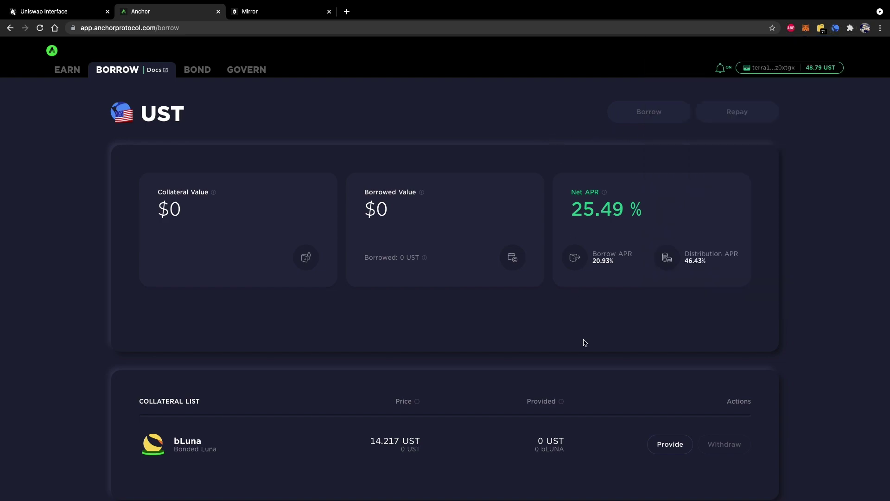
scroll(585, 346, "down", 2)
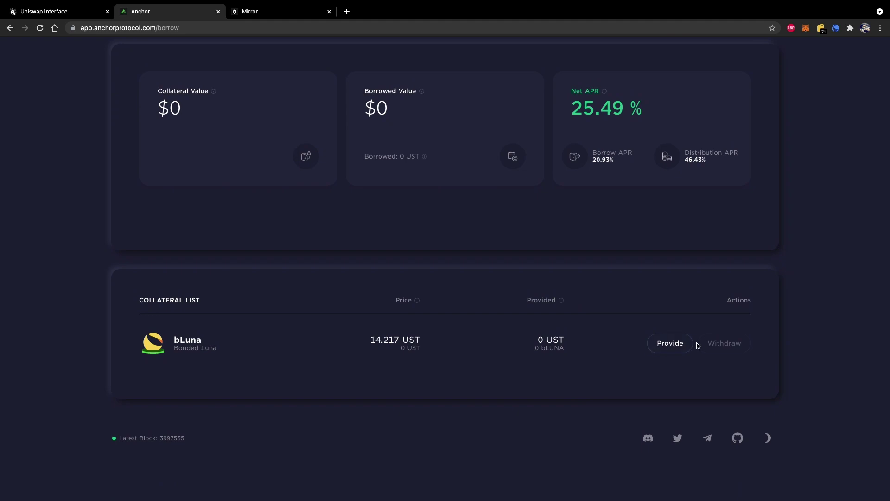
scroll(535, 382, "up", 1)
scroll(535, 381, "up", 2)
scroll(510, 367, "down", 3)
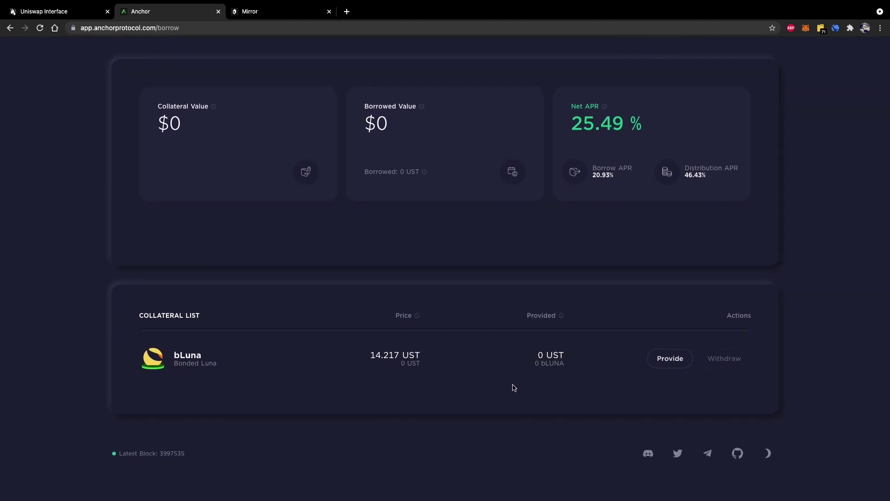
scroll(513, 385, "up", 2)
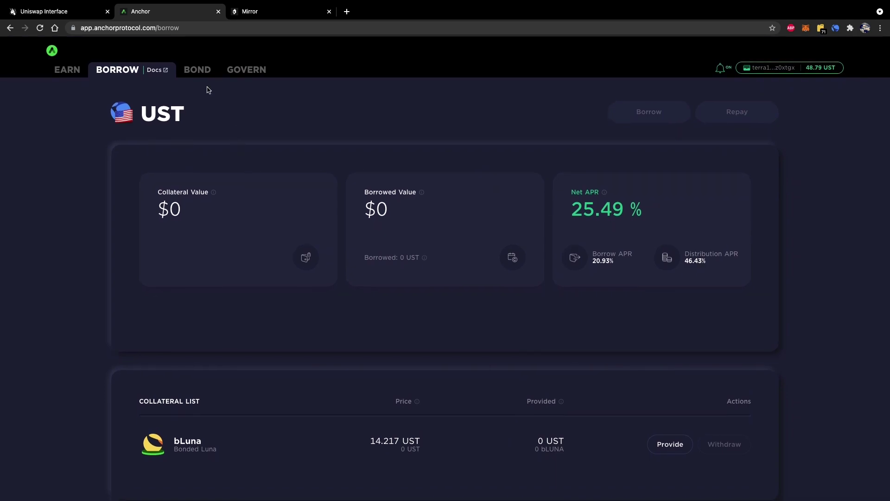
- Set up a standard burn of the full 3.999971 bLuna balance on the Bond page and read the redemption-time notice
left_click(194, 71)
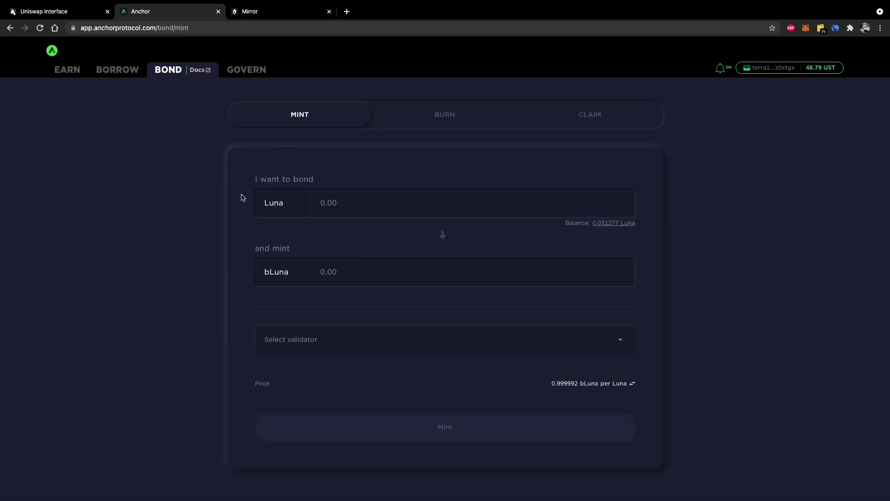
left_click(443, 120)
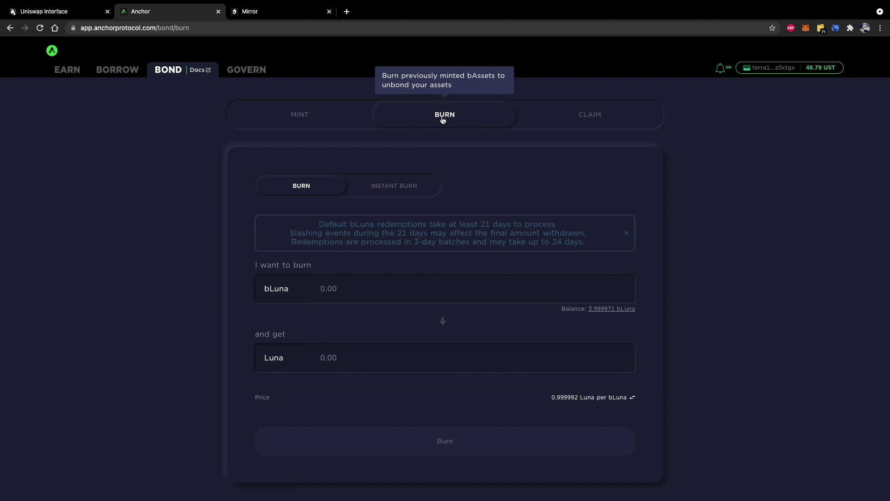
left_click(354, 288)
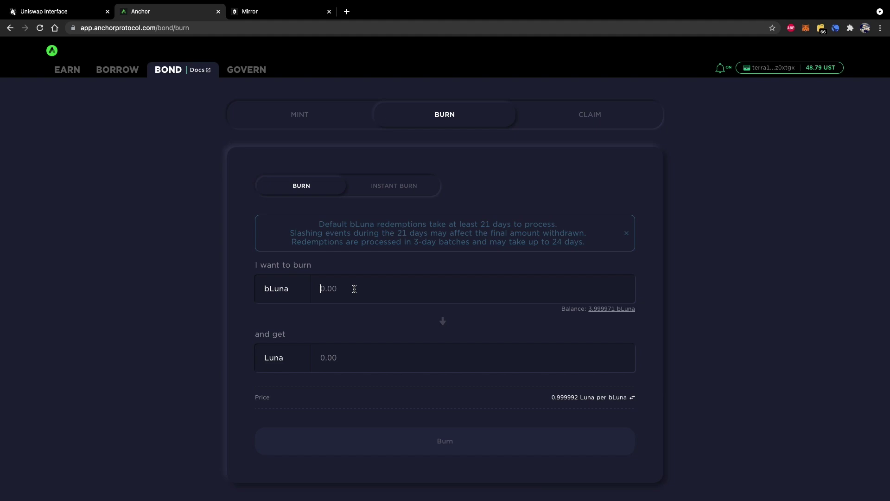
left_click(354, 289)
left_click(610, 309)
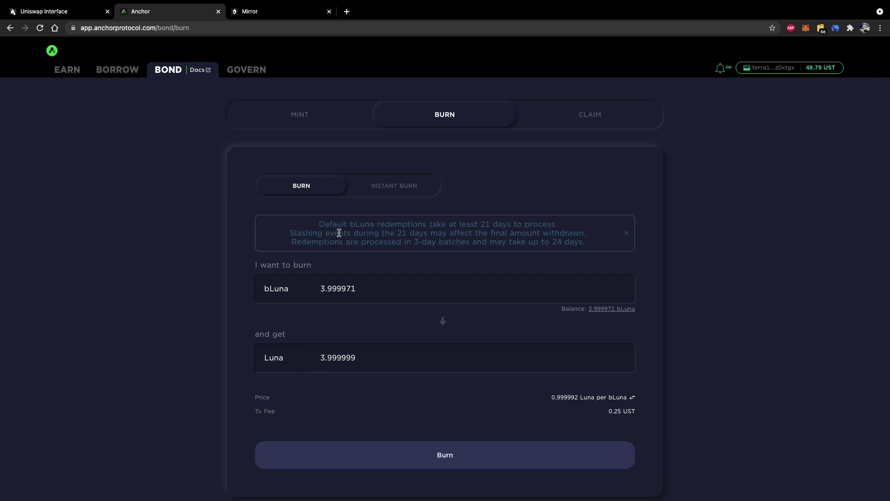
left_click_drag(322, 225, 601, 249)
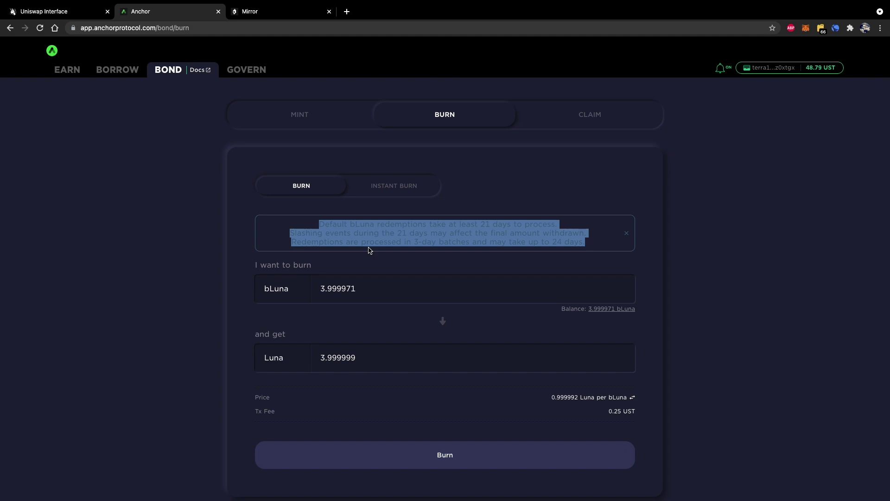
left_click(589, 254)
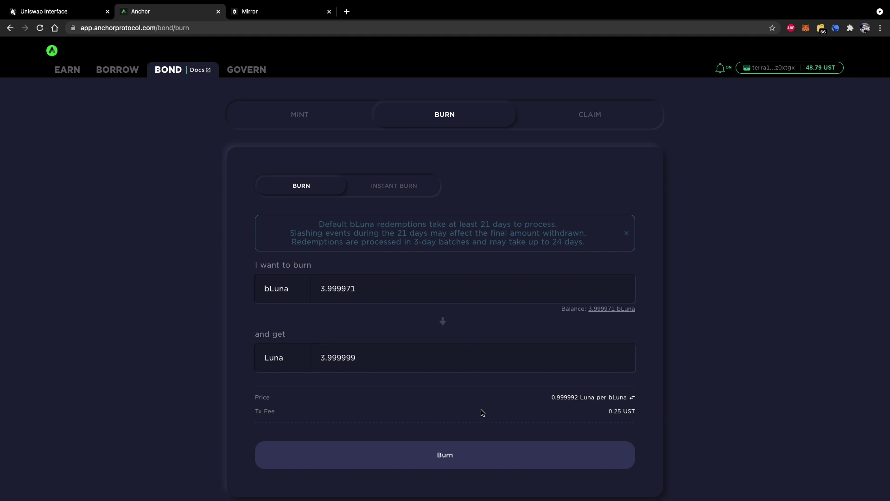
- Submit the bLuna burn, approve the transaction with the wallet password and dismiss the completion summary
left_click(473, 454)
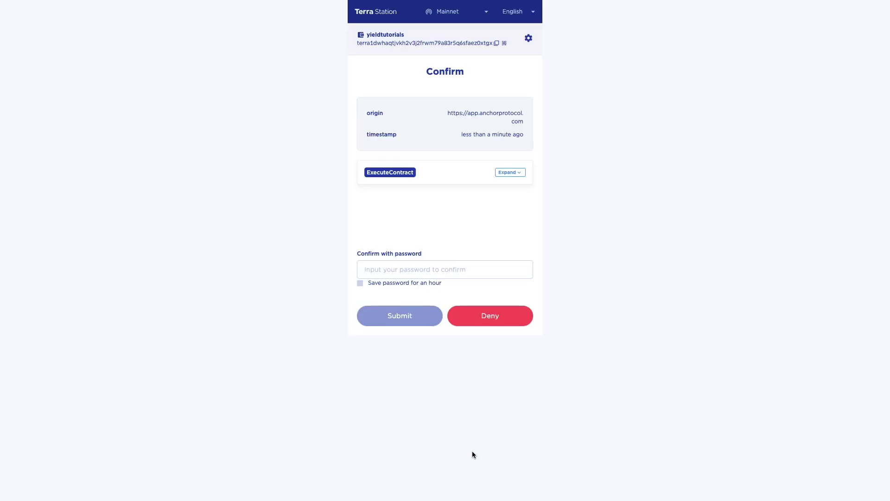
type("••")
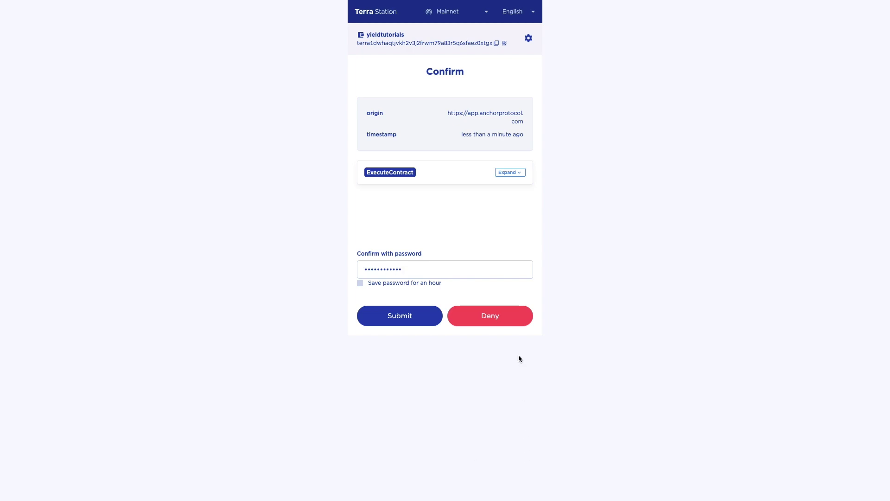
left_click(392, 314)
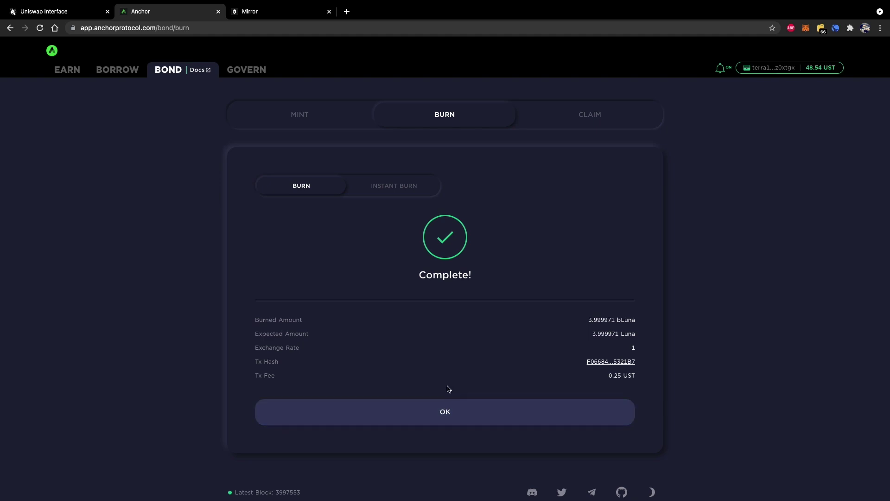
left_click(450, 413)
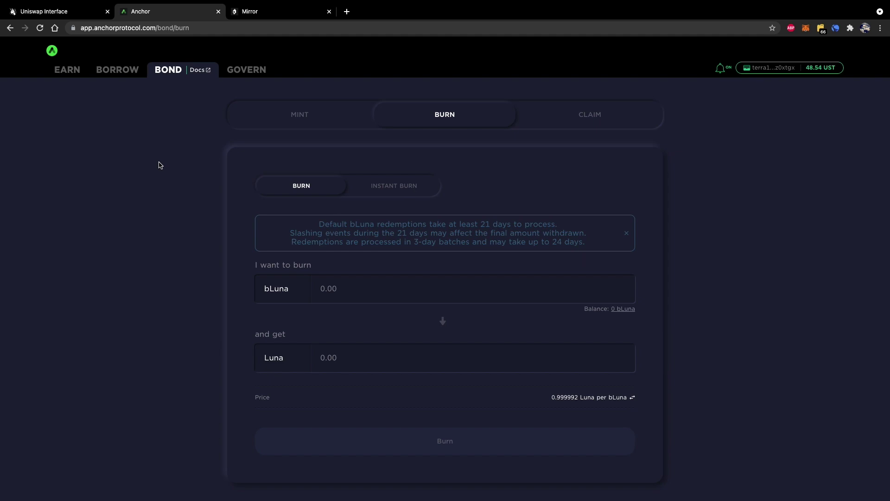
- Review the Earn, Borrow, Bond and Govern pages in turn to recap Anchor's features
left_click(118, 74)
left_click(72, 74)
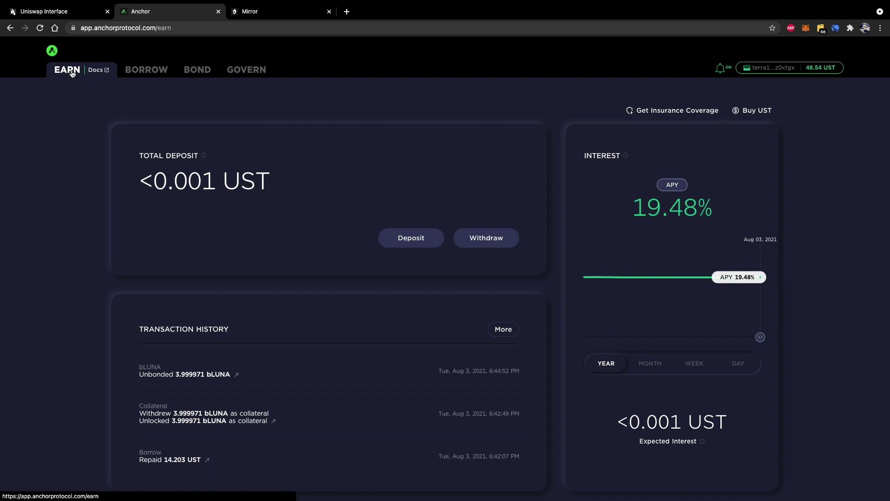
left_click(143, 71)
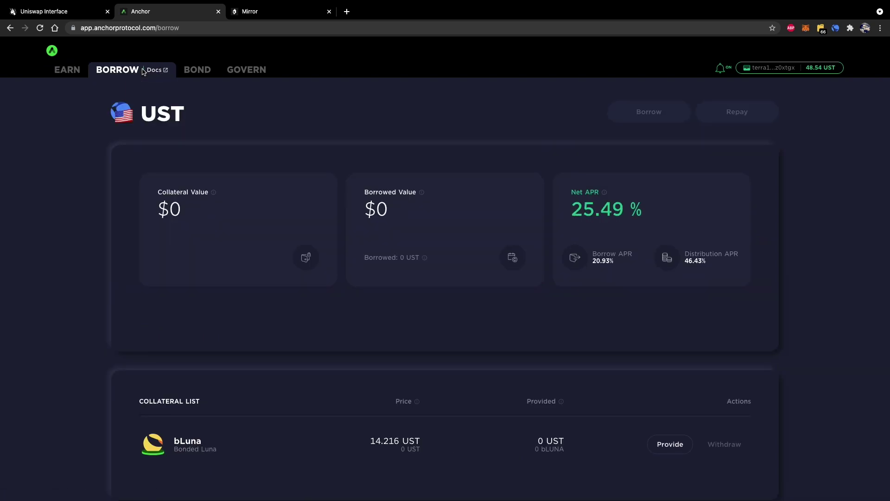
left_click(191, 70)
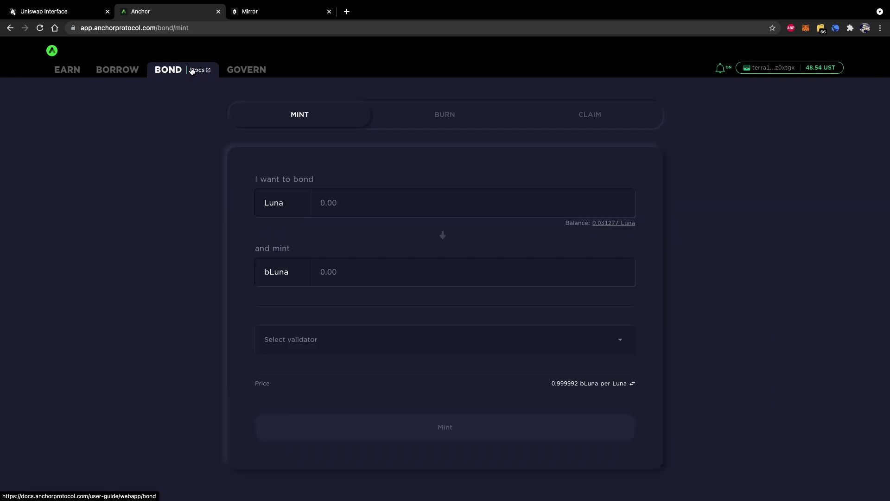
left_click(256, 70)
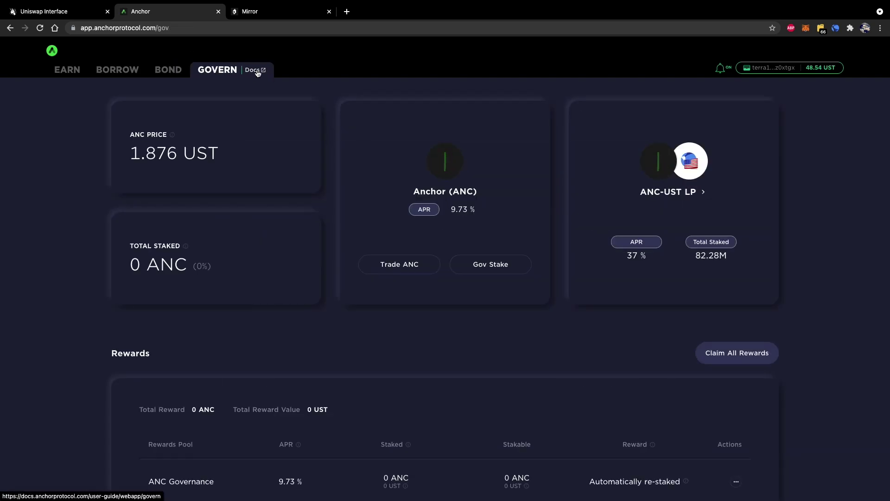